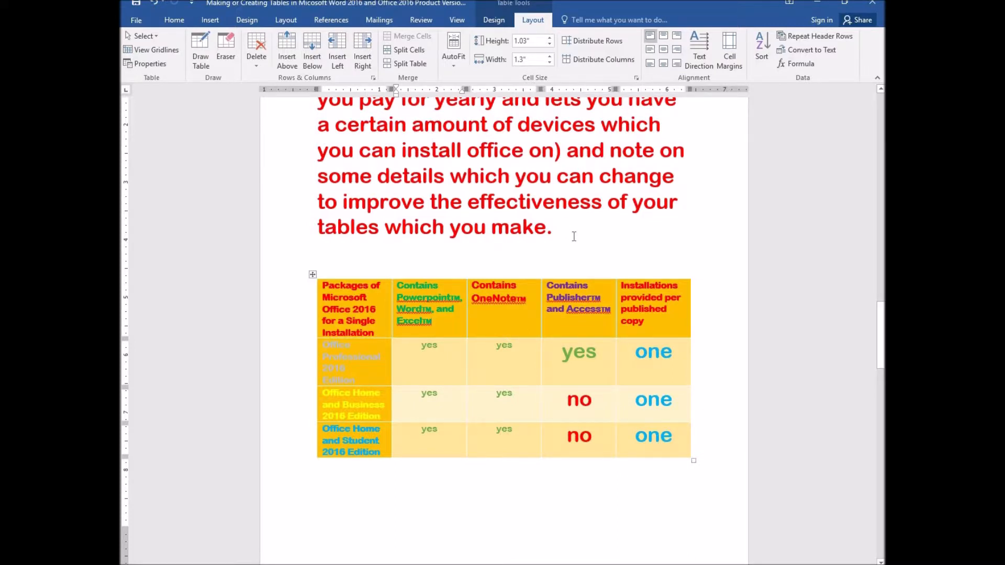
- Browse the built-in Quick Tables gallery of ready-made table templates without inserting one
{"action": "left_click", "coordinate": [493, 21]}
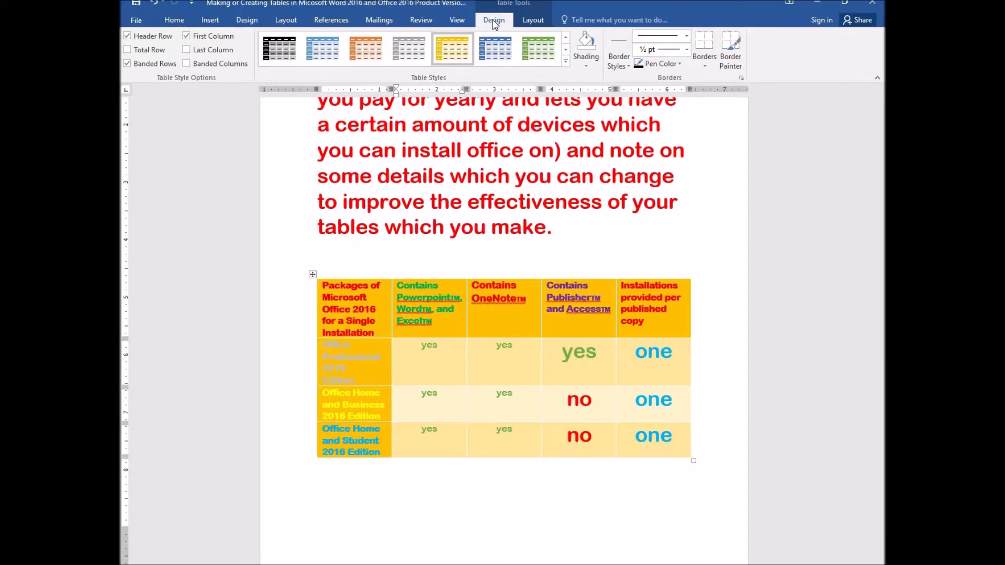
{"action": "left_click", "coordinate": [216, 23]}
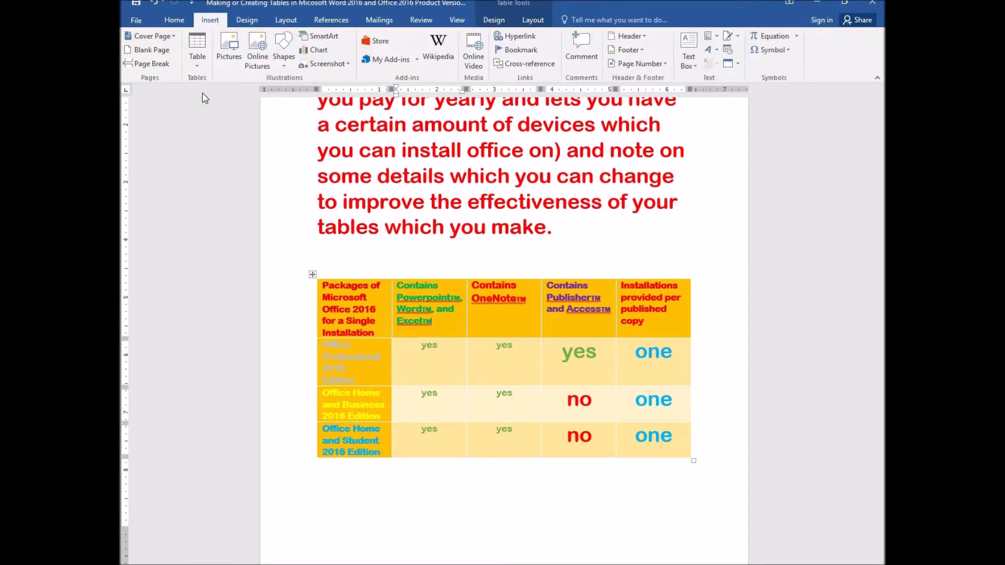
{"action": "left_click", "coordinate": [197, 66]}
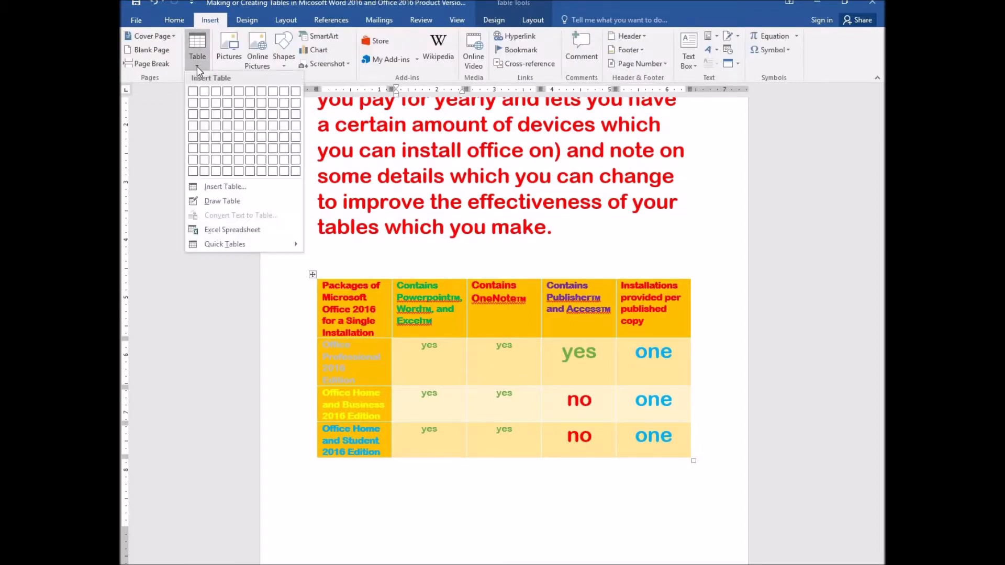
{"action": "left_click", "coordinate": [230, 241]}
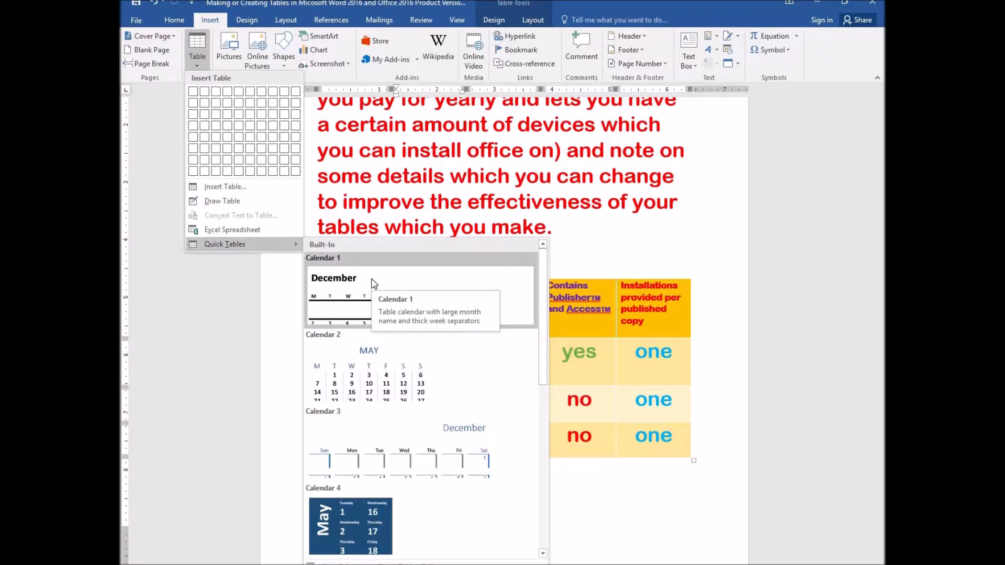
{"action": "scroll", "coordinate": [374, 282], "scroll_direction": "down", "scroll_amount": 3}
{"action": "scroll", "coordinate": [374, 283], "scroll_direction": "up", "scroll_amount": 1}
{"action": "scroll", "coordinate": [375, 283], "scroll_direction": "up", "scroll_amount": 2}
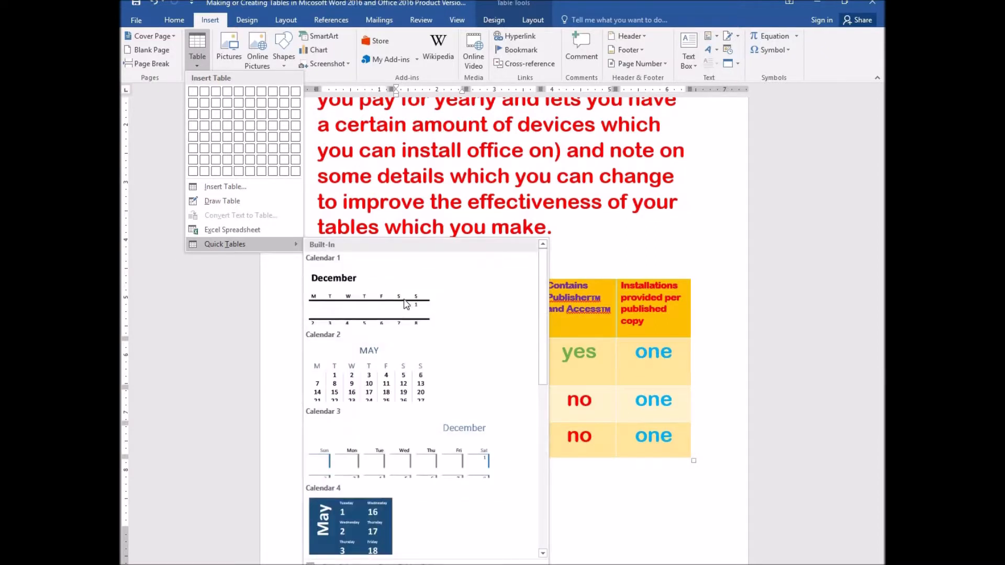
{"action": "scroll", "coordinate": [433, 333], "scroll_direction": "down", "scroll_amount": 3}
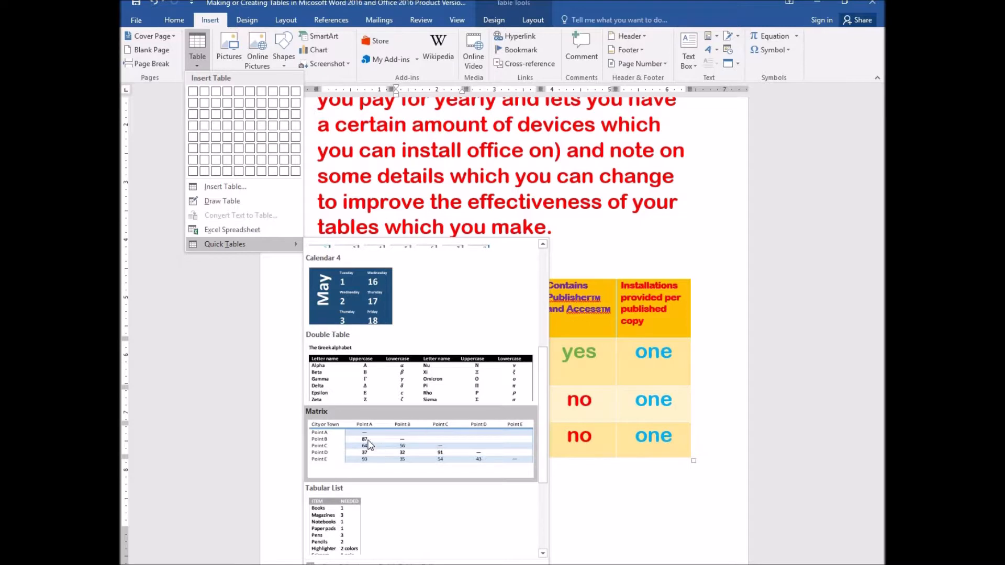
{"action": "scroll", "coordinate": [409, 409], "scroll_direction": "down", "scroll_amount": 2}
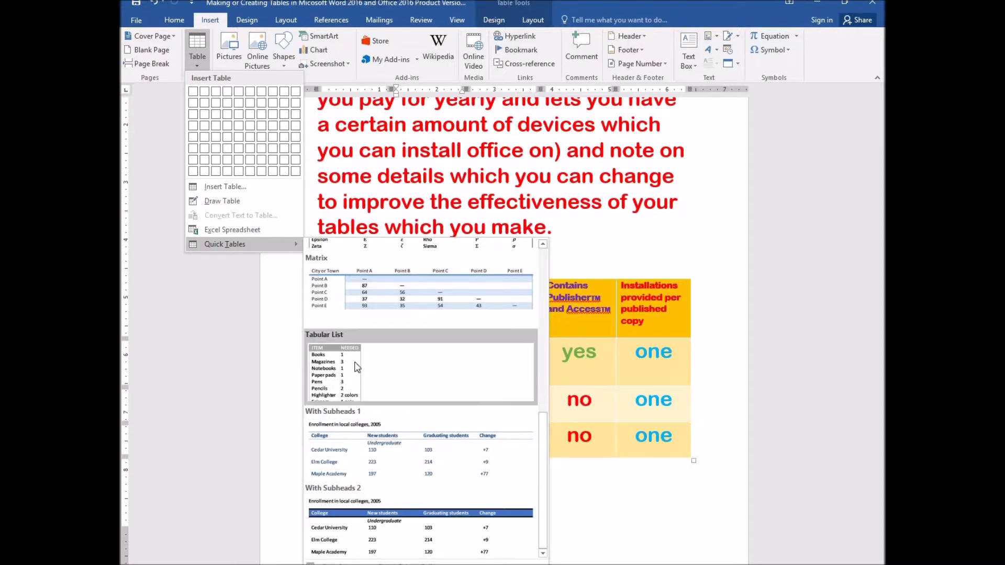
{"action": "scroll", "coordinate": [400, 384], "scroll_direction": "up", "scroll_amount": 8}
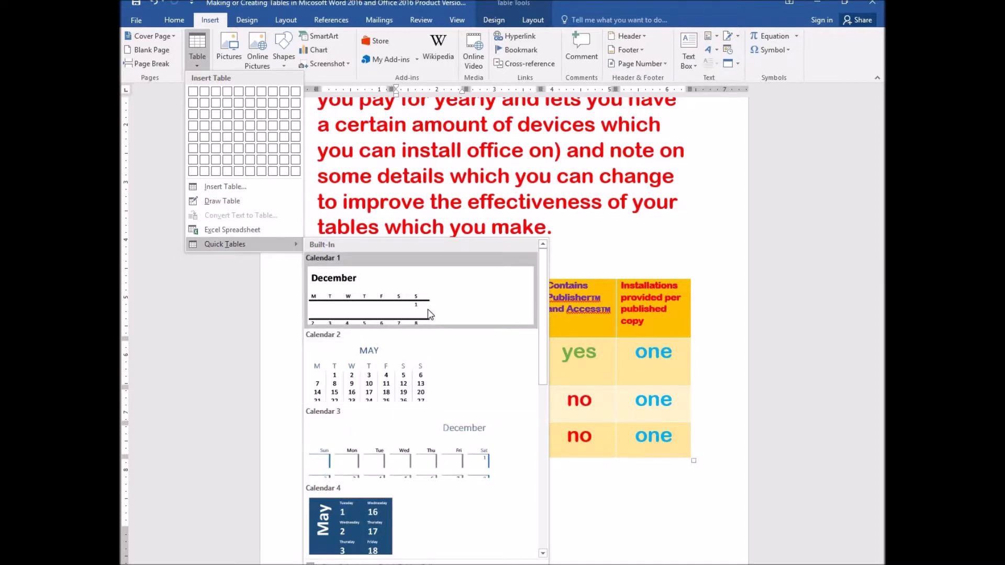
{"action": "left_click", "coordinate": [263, 341]}
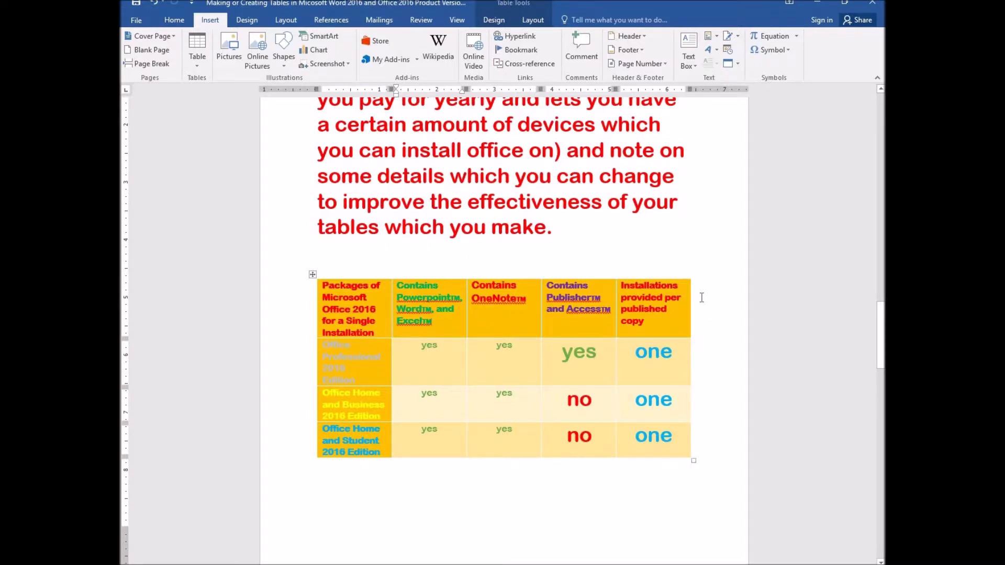
- Delete the placeholder bullet-point text below the hotel table instructions
{"action": "scroll", "coordinate": [702, 294], "scroll_direction": "down", "scroll_amount": 5}
{"action": "scroll", "coordinate": [701, 299], "scroll_direction": "down", "scroll_amount": 6}
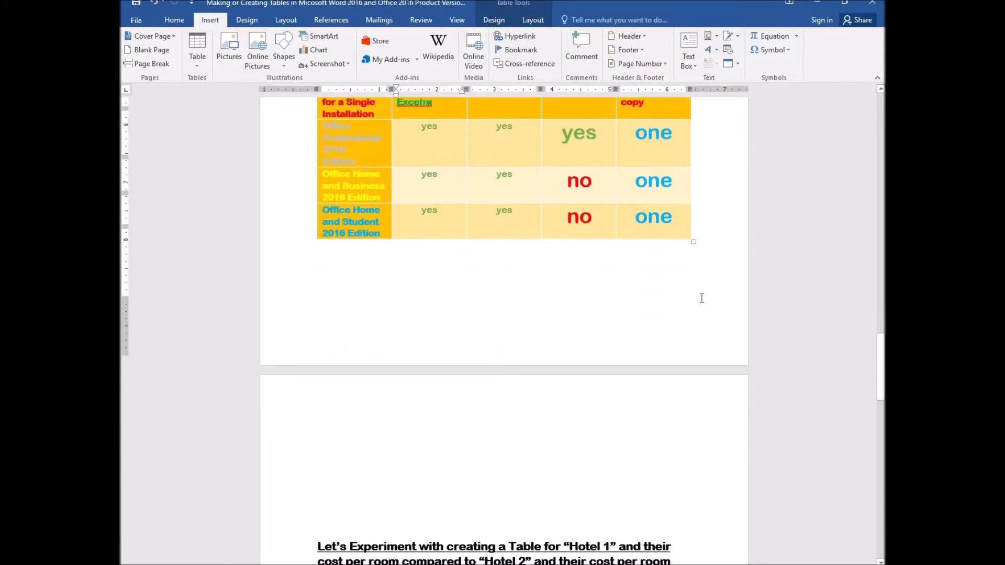
{"action": "scroll", "coordinate": [701, 299], "scroll_direction": "down", "scroll_amount": 2}
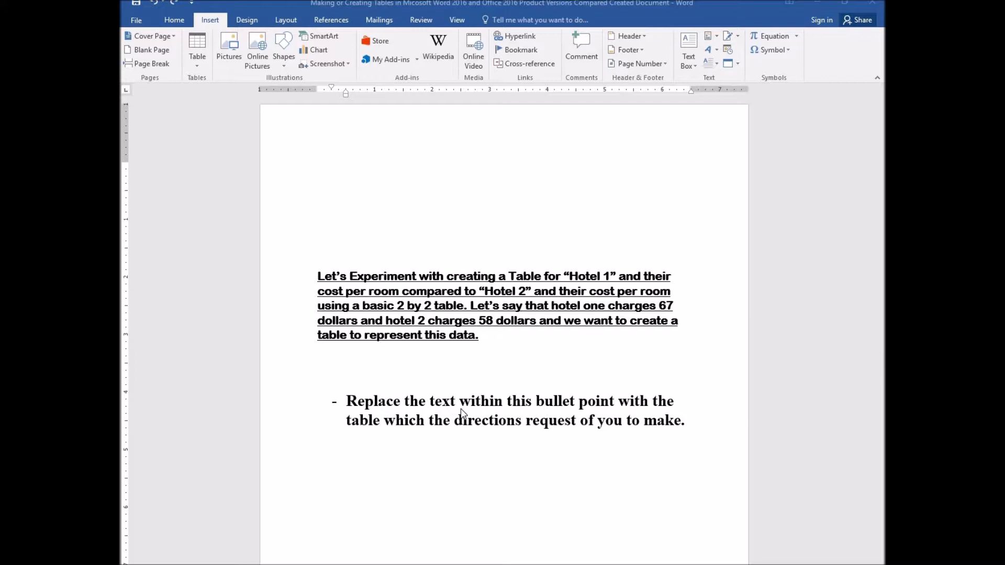
{"action": "left_click", "coordinate": [348, 400]}
{"action": "left_click_drag", "start_coordinate": [348, 399], "coordinate": [691, 419]}
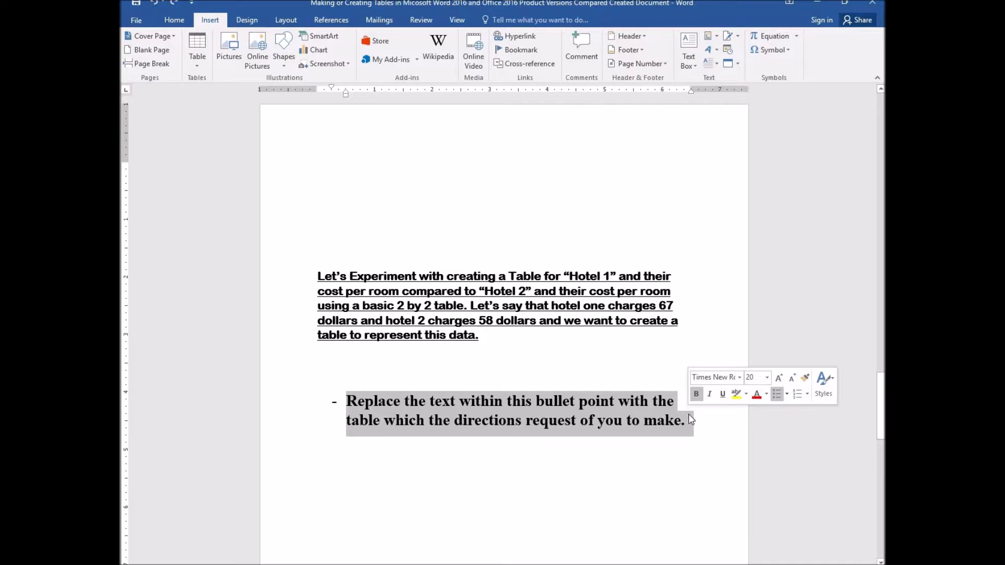
{"action": "key", "text": "BackSpace"}
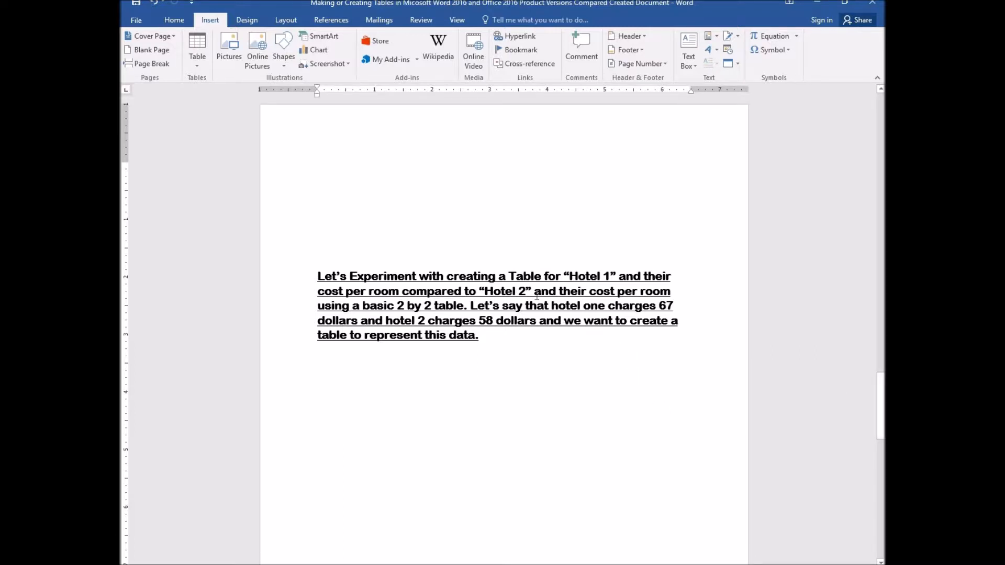
- Insert a 2 by 2 table where the bullet point was
{"action": "left_click", "coordinate": [196, 67]}
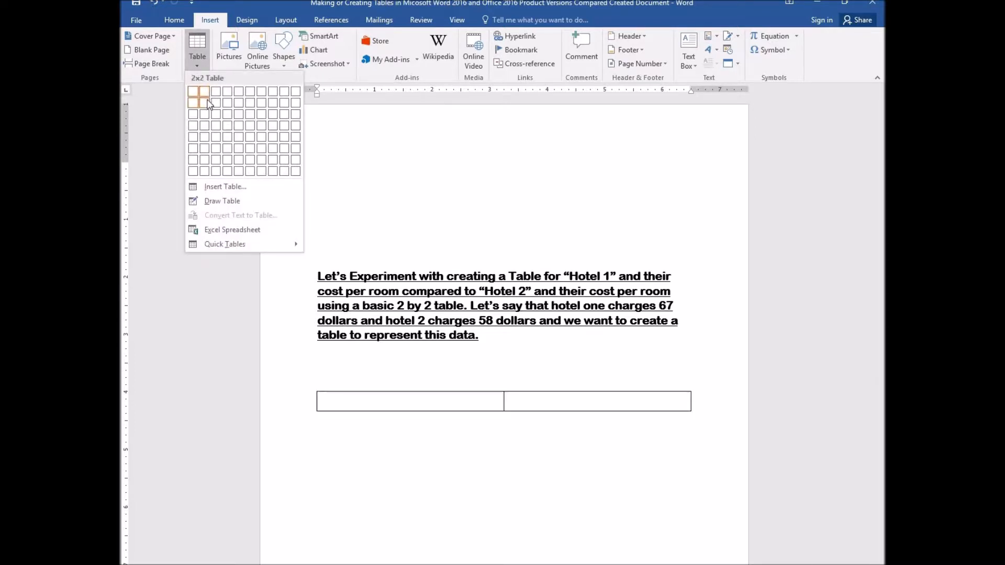
{"action": "left_click", "coordinate": [206, 103]}
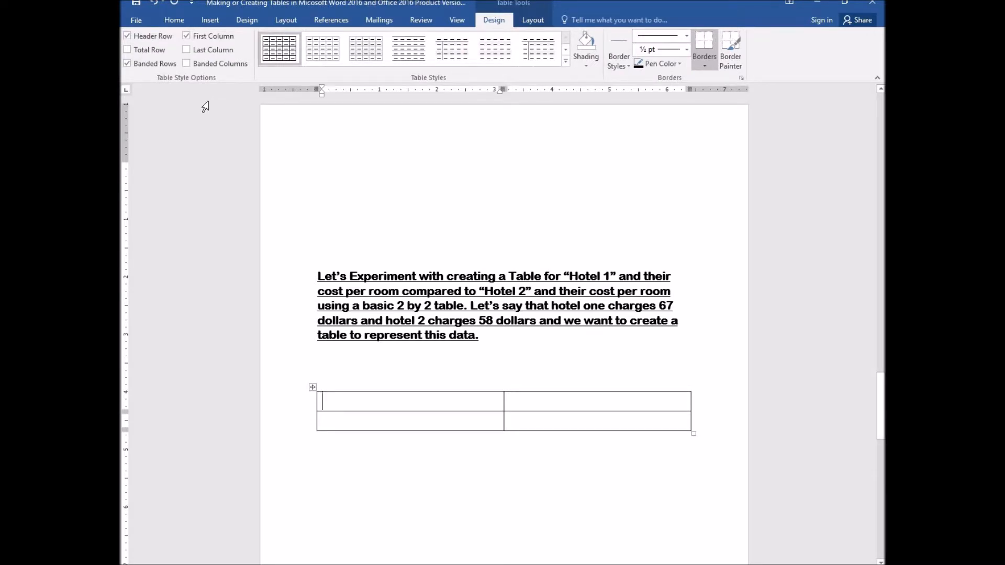
{"action": "left_click", "coordinate": [172, 21]}
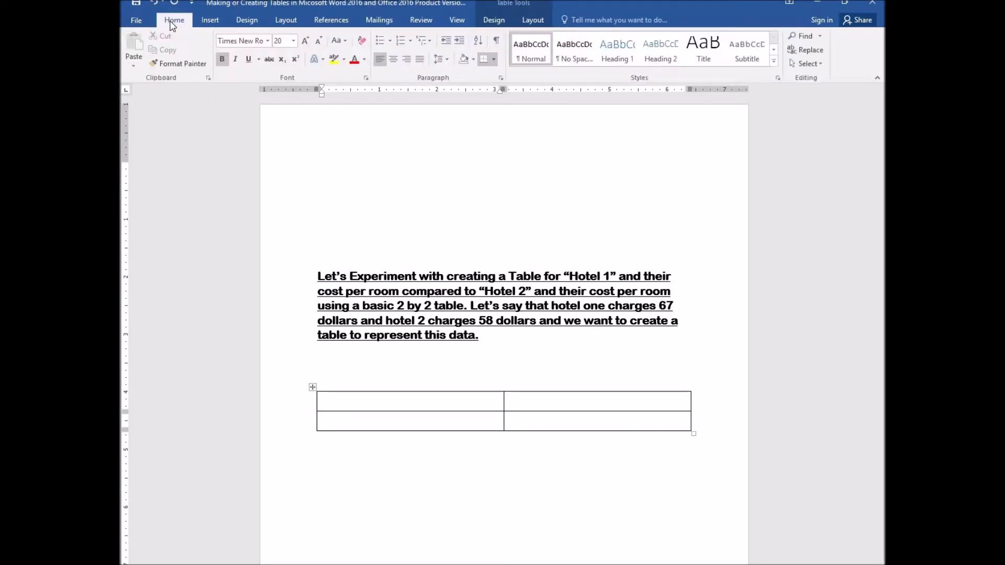
- Center the first header cell and enter Hotel 1
{"action": "left_click", "coordinate": [393, 59]}
{"action": "type", "text": "Hote"}
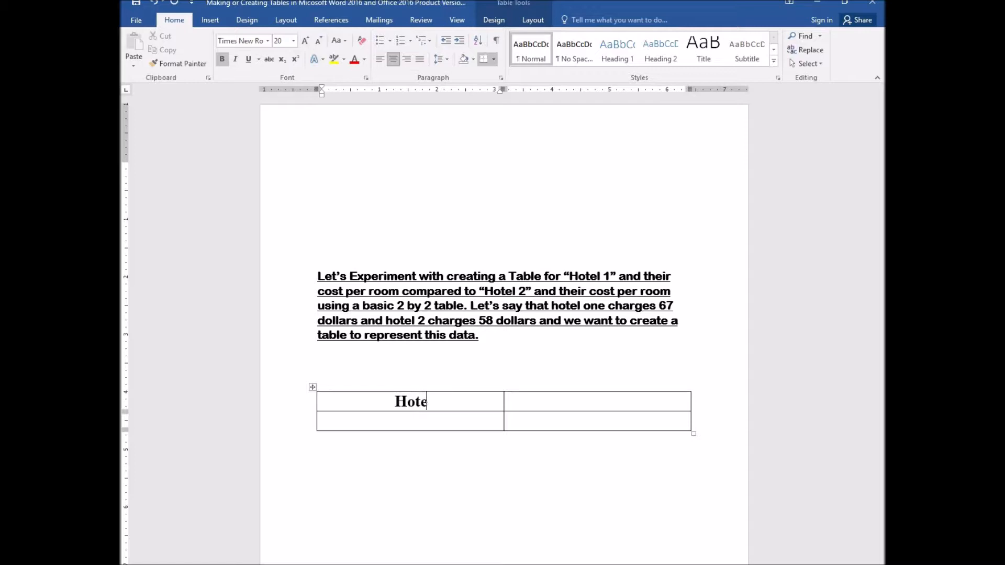
{"action": "type", "text": "l 1"}
{"action": "key", "text": "Tab"}
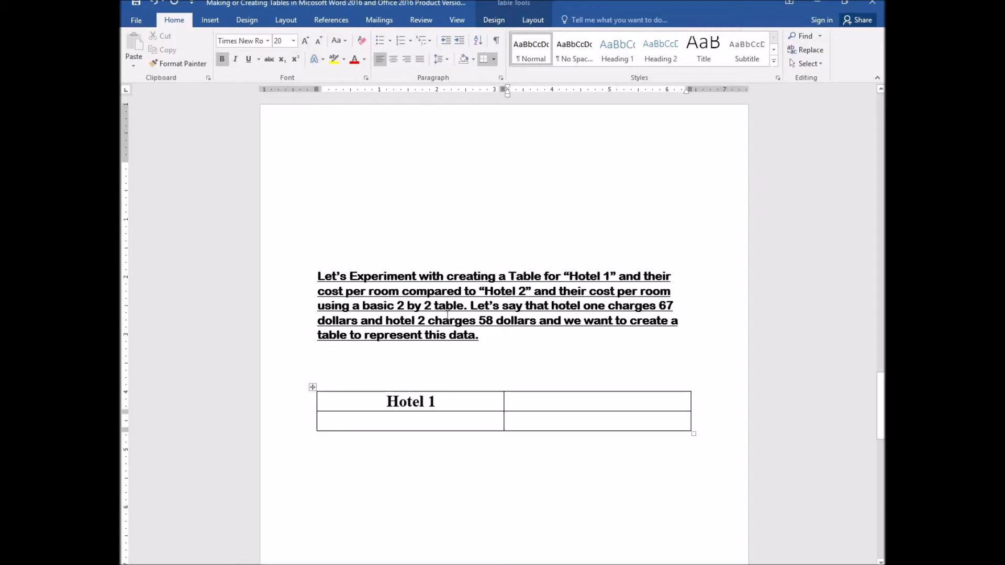
- Center the second header cell and enter Hotel 2
{"action": "left_click", "coordinate": [395, 55]}
{"action": "type", "text": "H"}
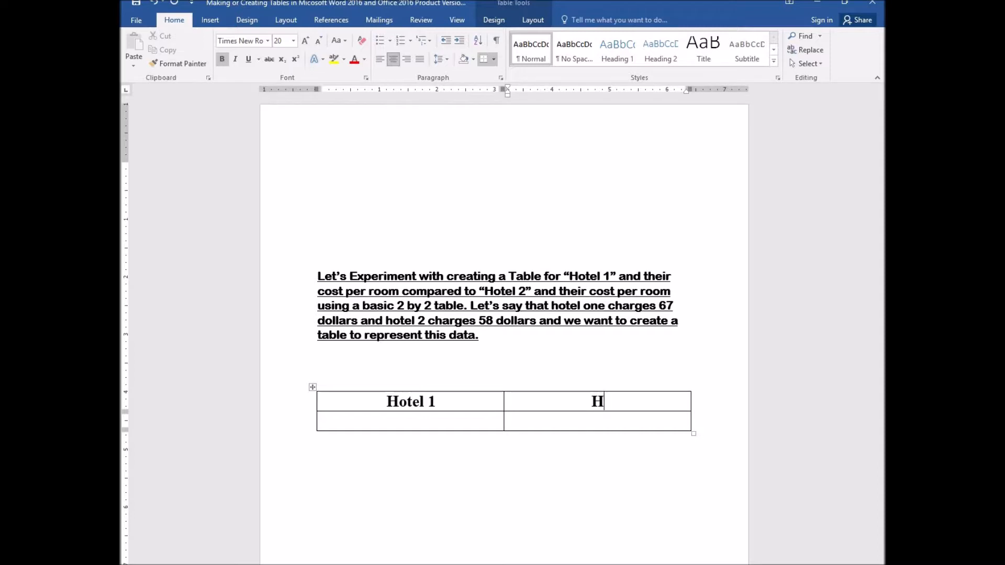
{"action": "type", "text": "otel 2"}
{"action": "key", "text": "Tab"}
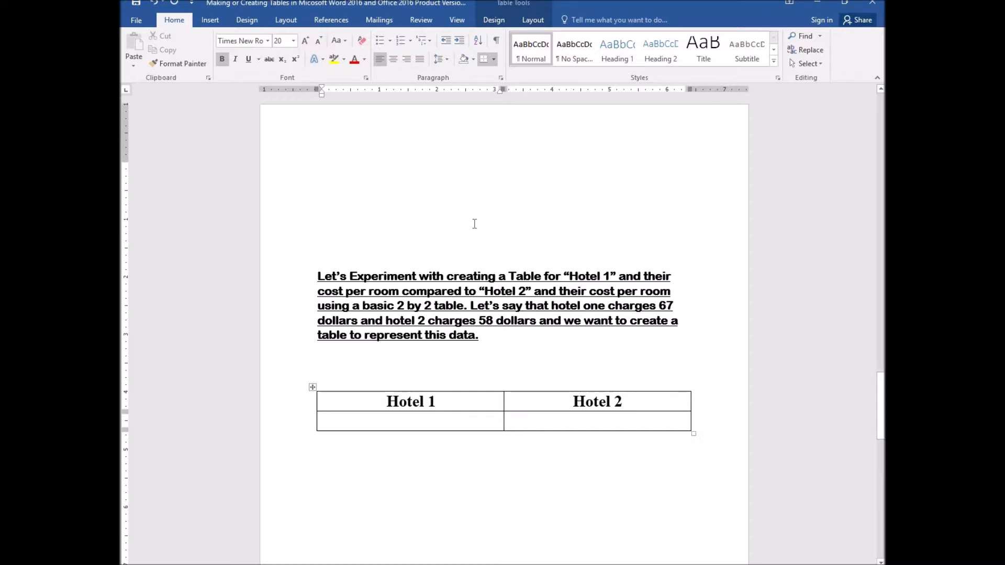
- Center the first cell of the second row and enter $67
{"action": "left_click", "coordinate": [393, 62]}
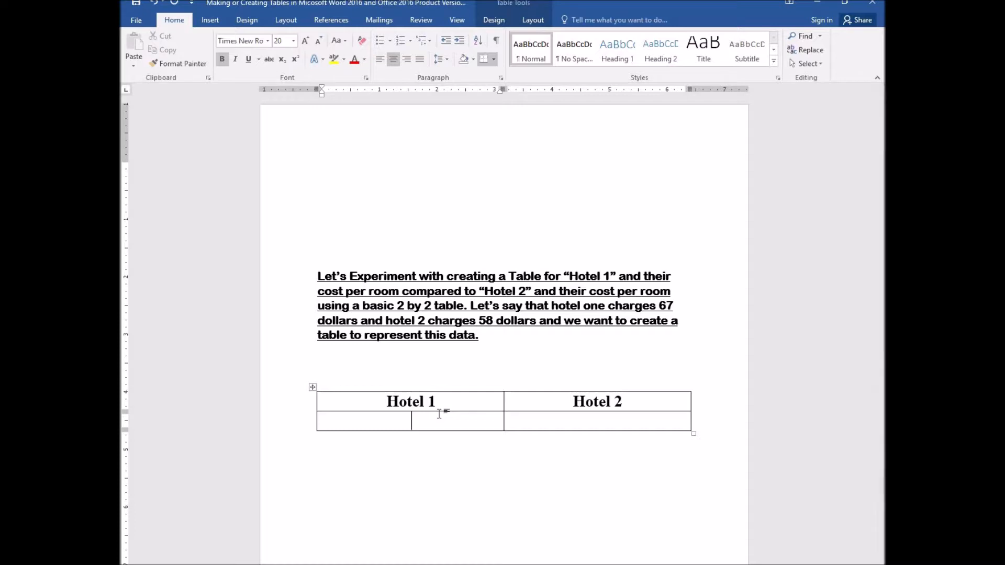
{"action": "type", "text": "67"}
{"action": "key", "text": "Left"}
{"action": "type", "text": "$"}
{"action": "key", "text": "Right"}
{"action": "key", "text": "BackSpace"}
{"action": "key", "text": "Left"}
{"action": "type", "text": "$"}
{"action": "key", "text": "Tab"}
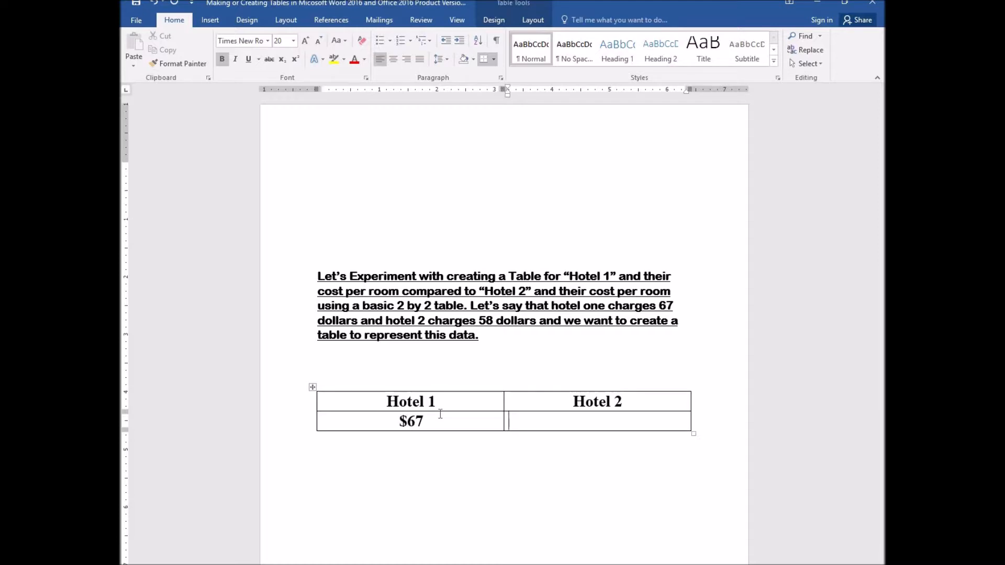
- Center the second cell of the second row and enter $58
{"action": "left_click", "coordinate": [394, 60]}
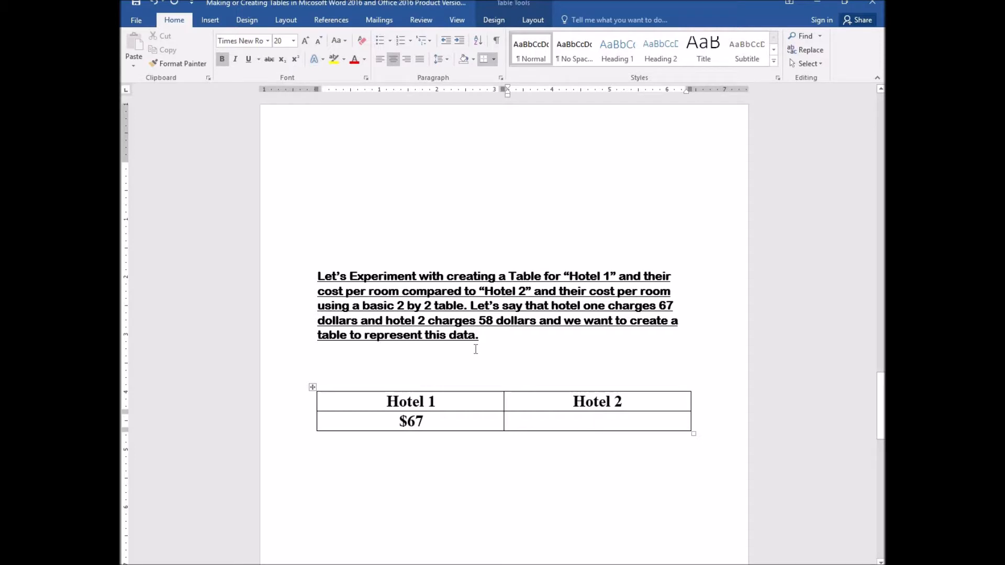
{"action": "type", "text": "$58"}
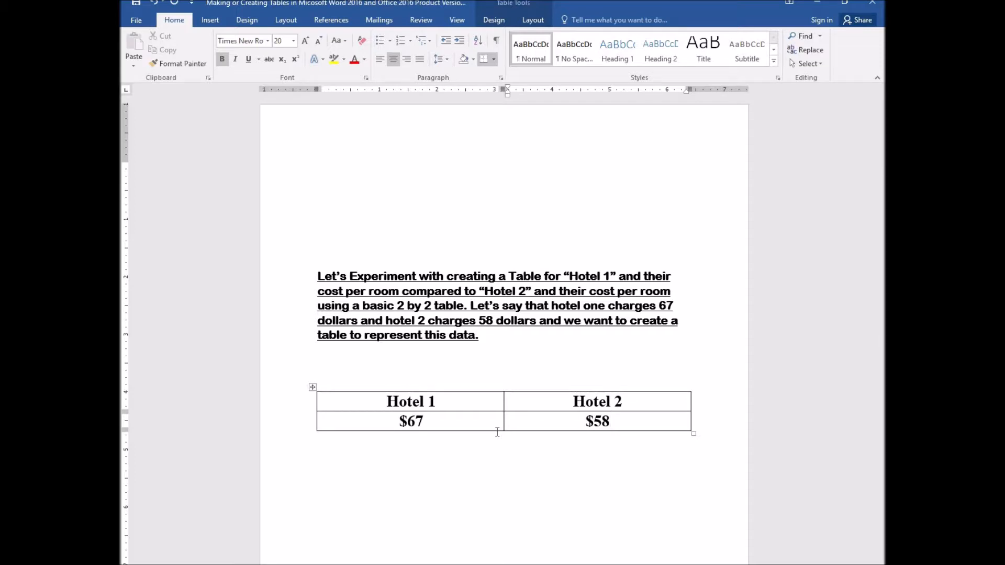
{"action": "scroll", "coordinate": [498, 433], "scroll_direction": "up", "scroll_amount": 6}
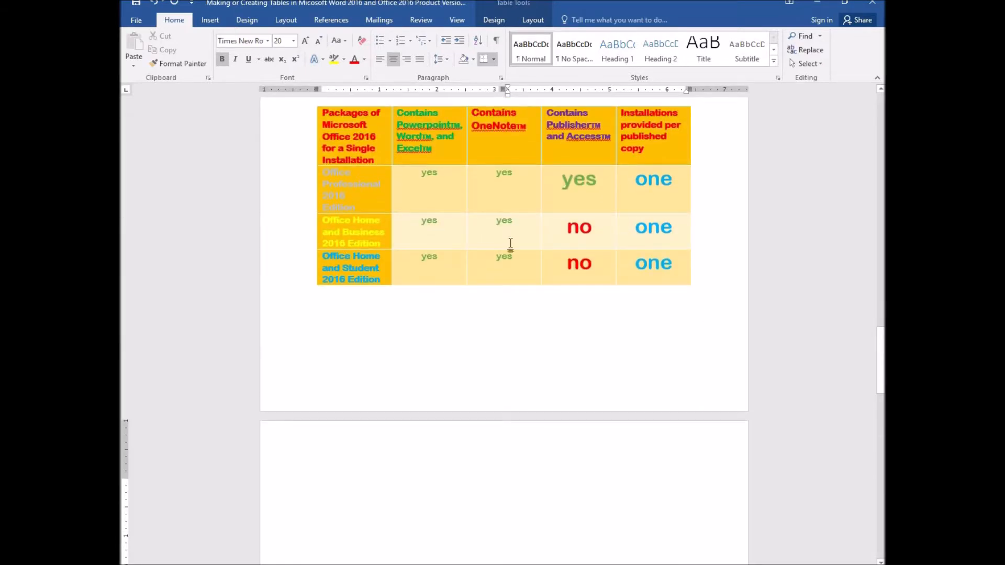
{"action": "scroll", "coordinate": [447, 217], "scroll_direction": "down", "scroll_amount": 6}
{"action": "scroll", "coordinate": [447, 217], "scroll_direction": "down", "scroll_amount": 3}
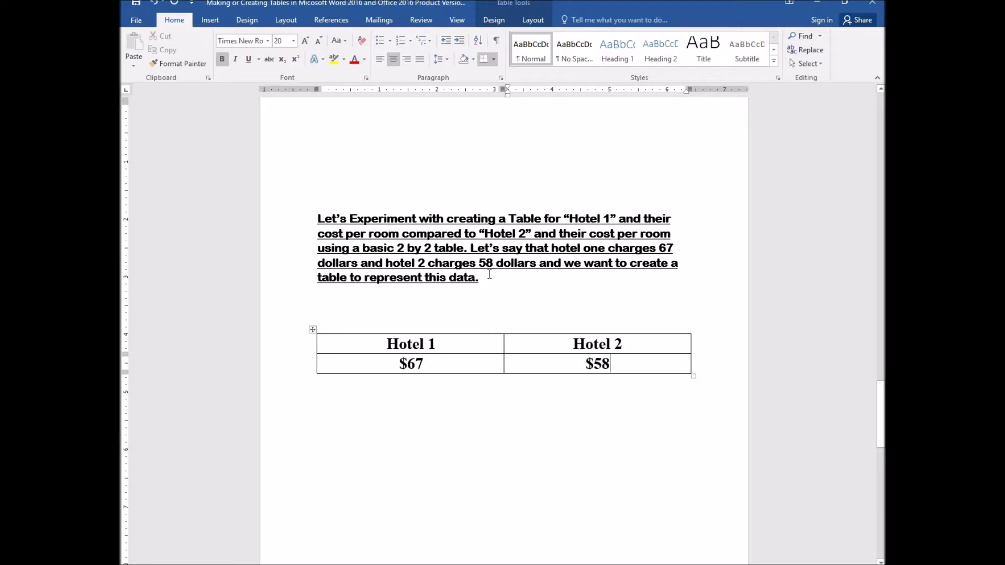
- Select the whole table and open Table Properties, reviewing its Row and Column settings
{"action": "left_click", "coordinate": [536, 20]}
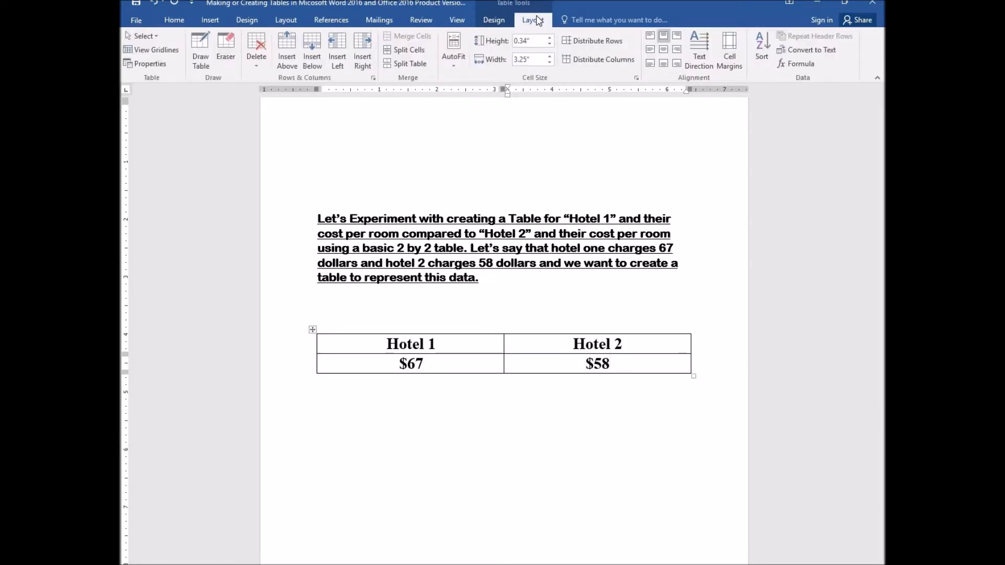
{"action": "left_click", "coordinate": [152, 36]}
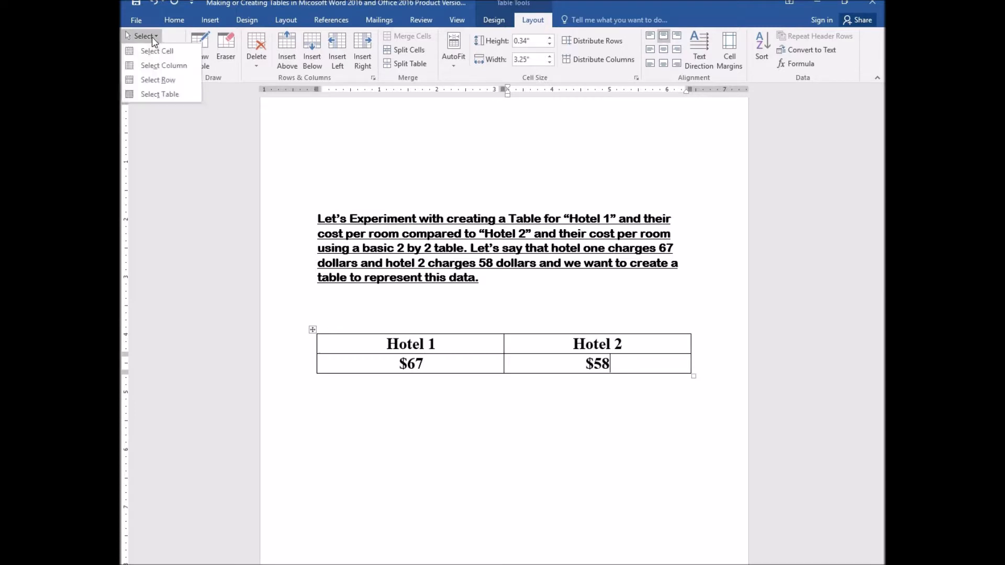
{"action": "left_click", "coordinate": [176, 95]}
{"action": "left_click", "coordinate": [160, 63]}
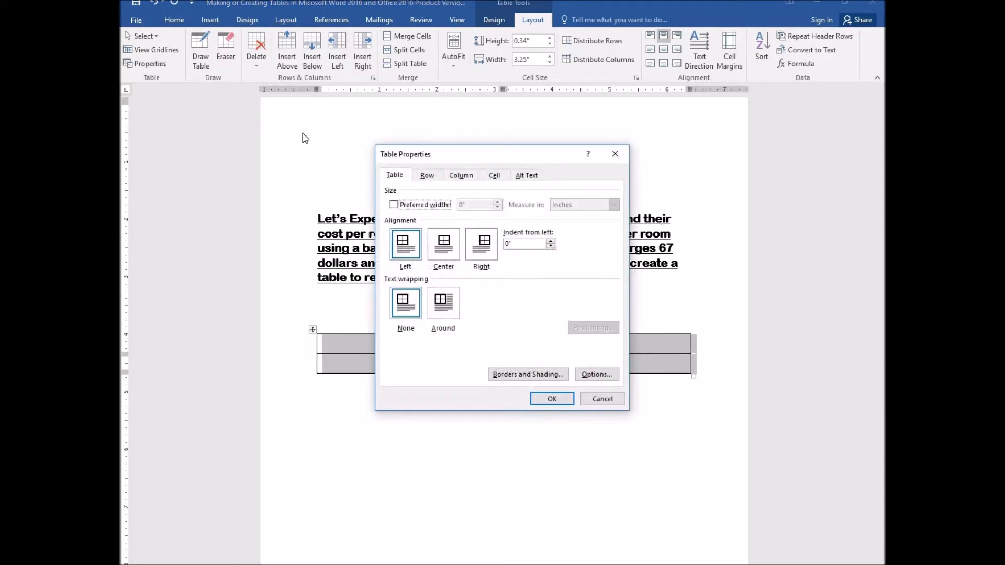
{"action": "left_click", "coordinate": [425, 180]}
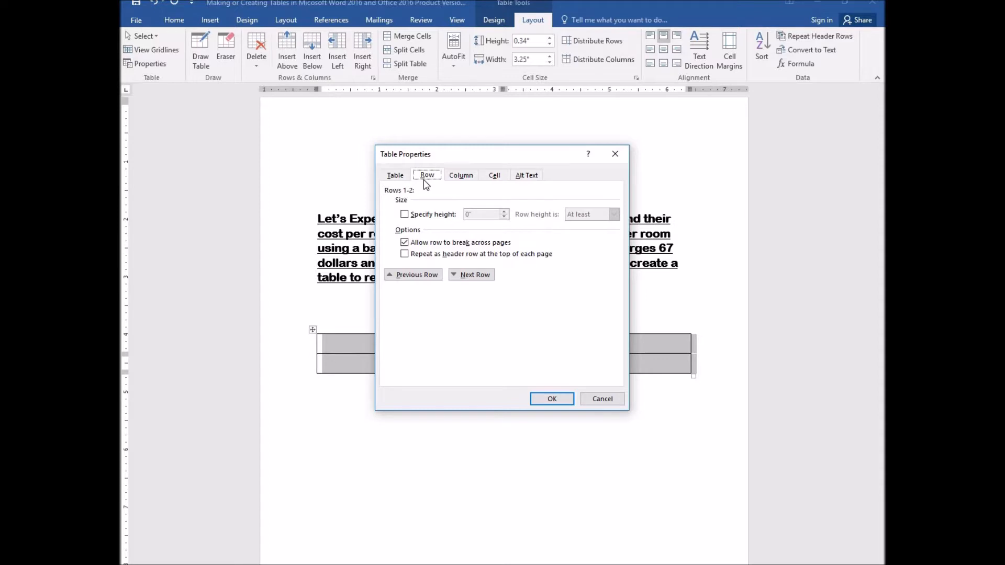
{"action": "left_click", "coordinate": [455, 178]}
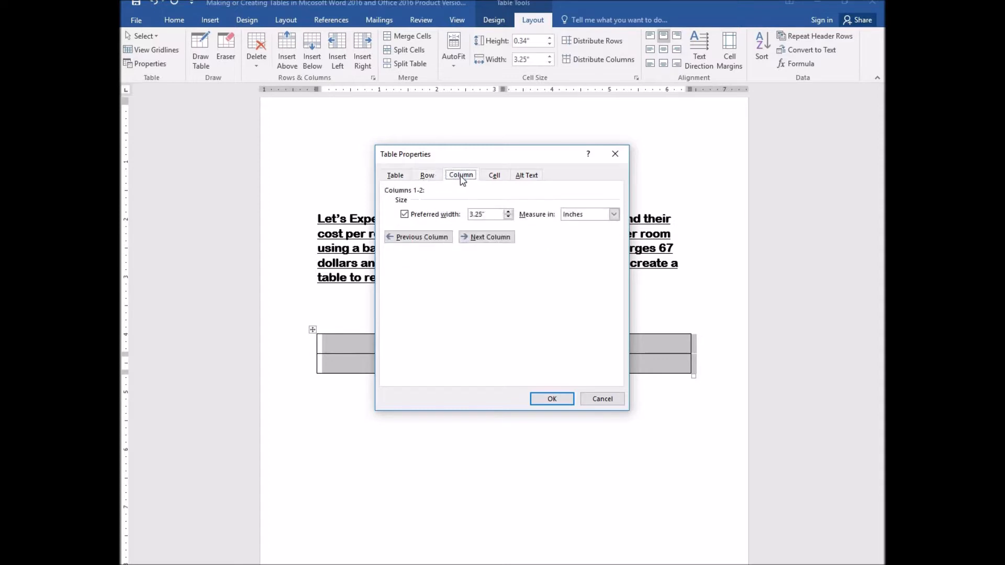
{"action": "left_click", "coordinate": [407, 179]}
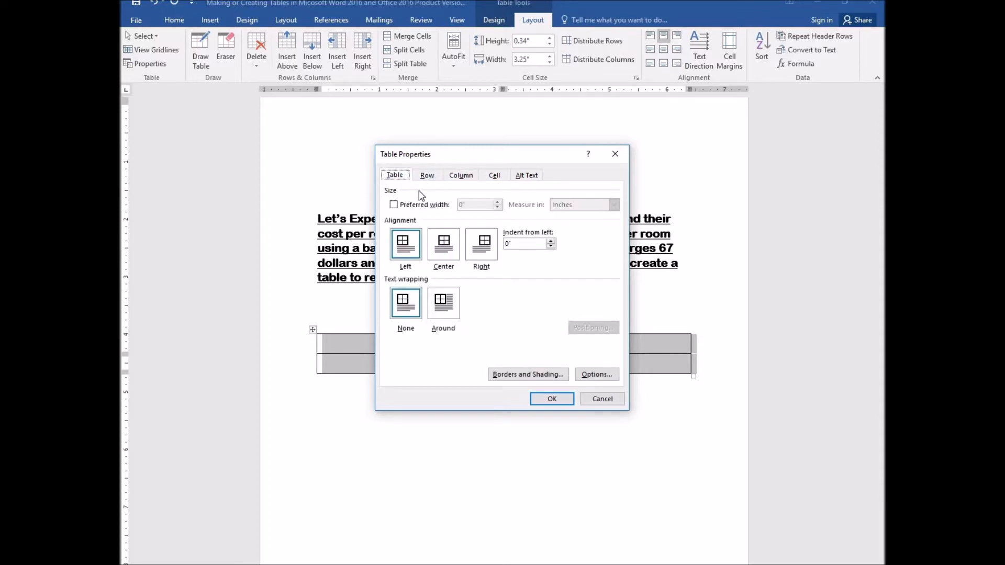
- Set the table's alignment to Center in Table Properties and apply it
{"action": "left_click", "coordinate": [446, 247]}
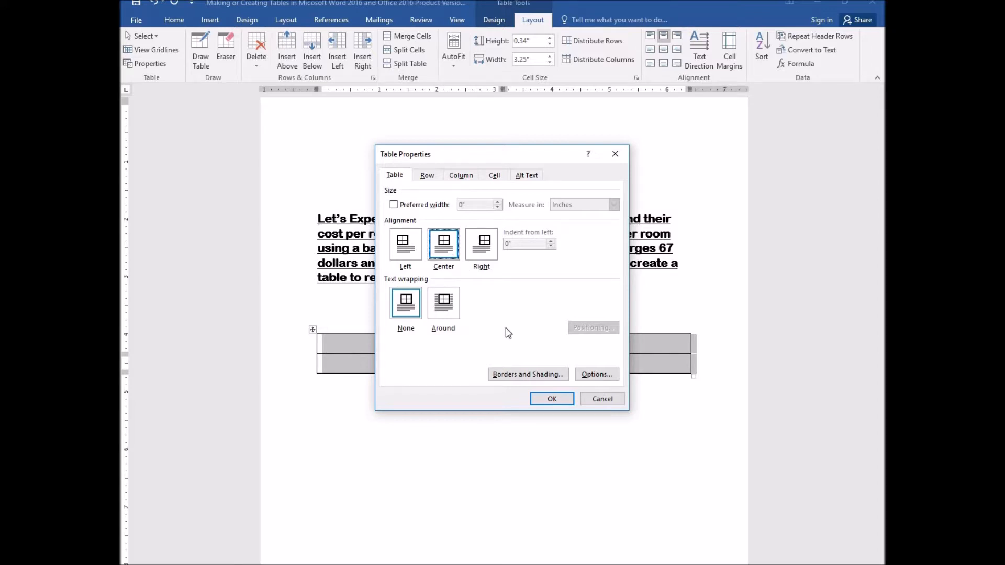
{"action": "left_click", "coordinate": [482, 257]}
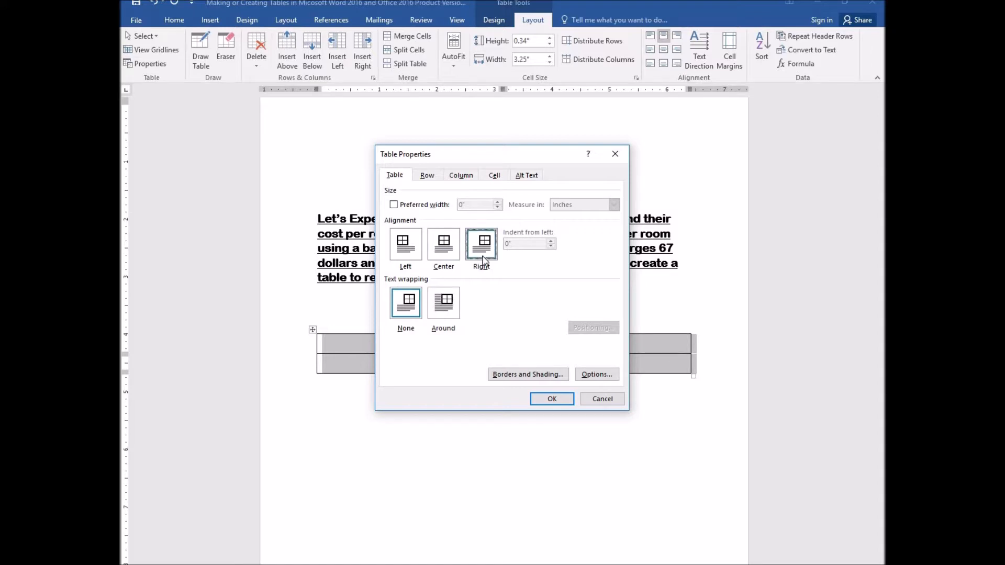
{"action": "left_click", "coordinate": [405, 245]}
{"action": "left_click", "coordinate": [444, 245]}
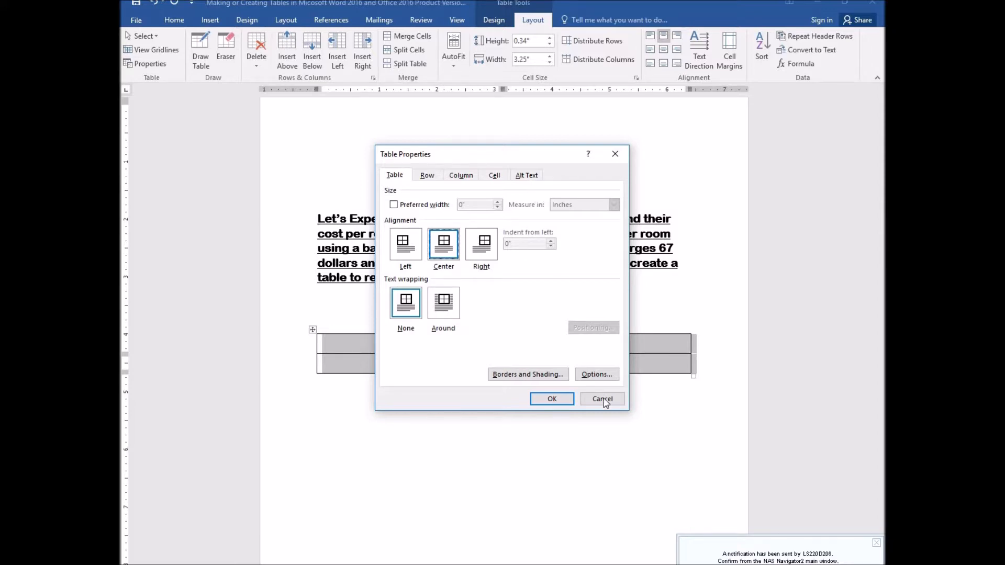
{"action": "left_click", "coordinate": [552, 400]}
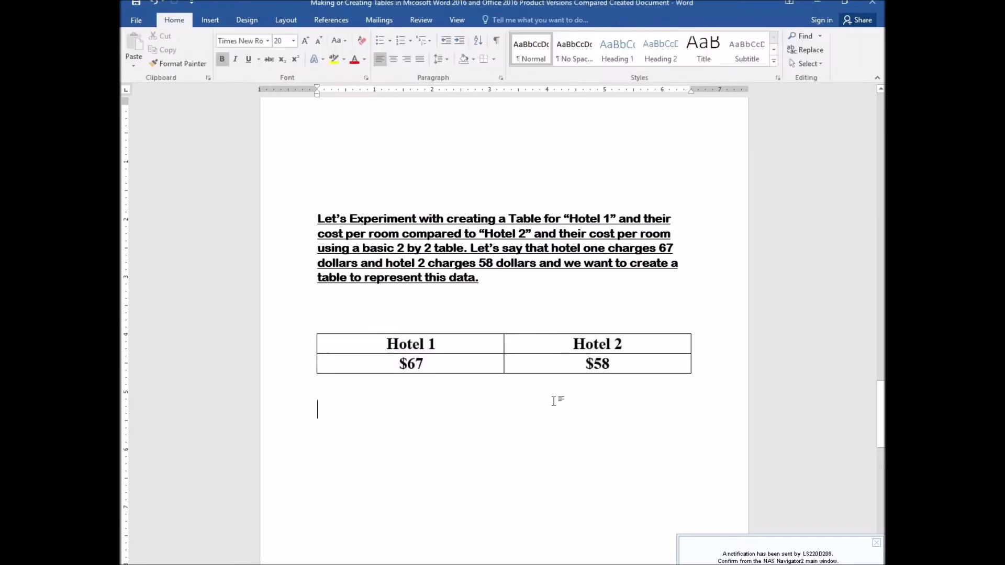
{"action": "left_click", "coordinate": [425, 23]}
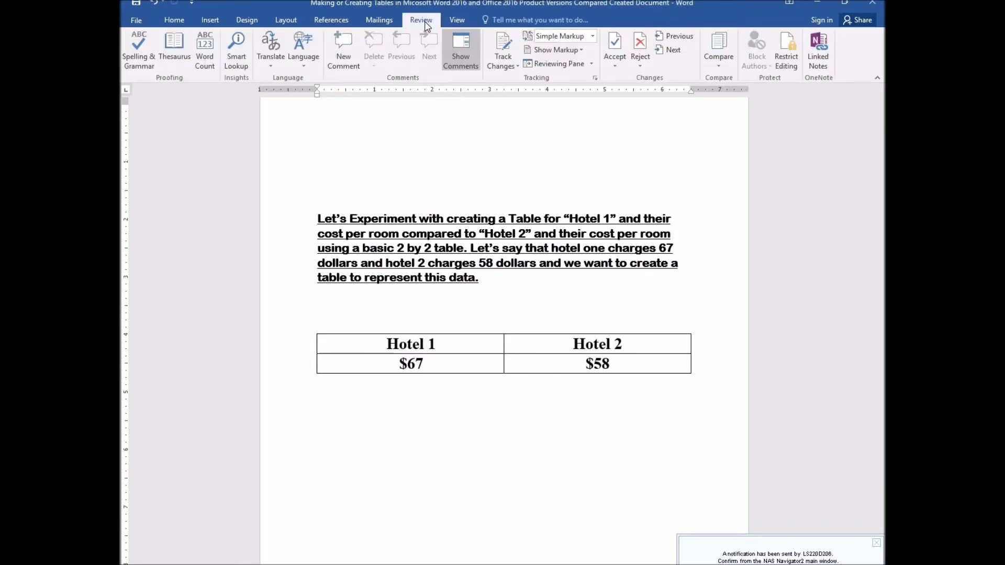
{"action": "left_click", "coordinate": [449, 23]}
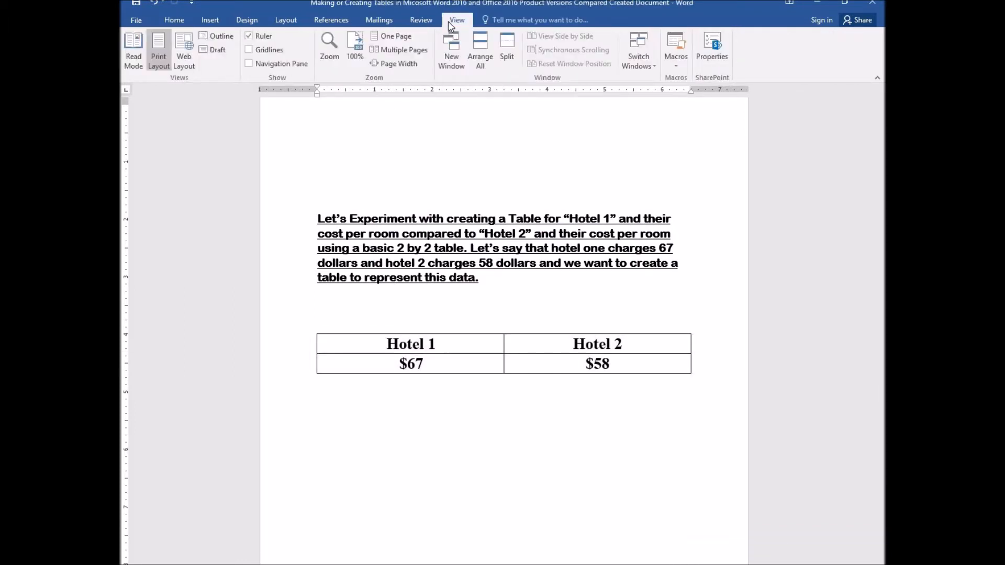
{"action": "left_click", "coordinate": [407, 345]}
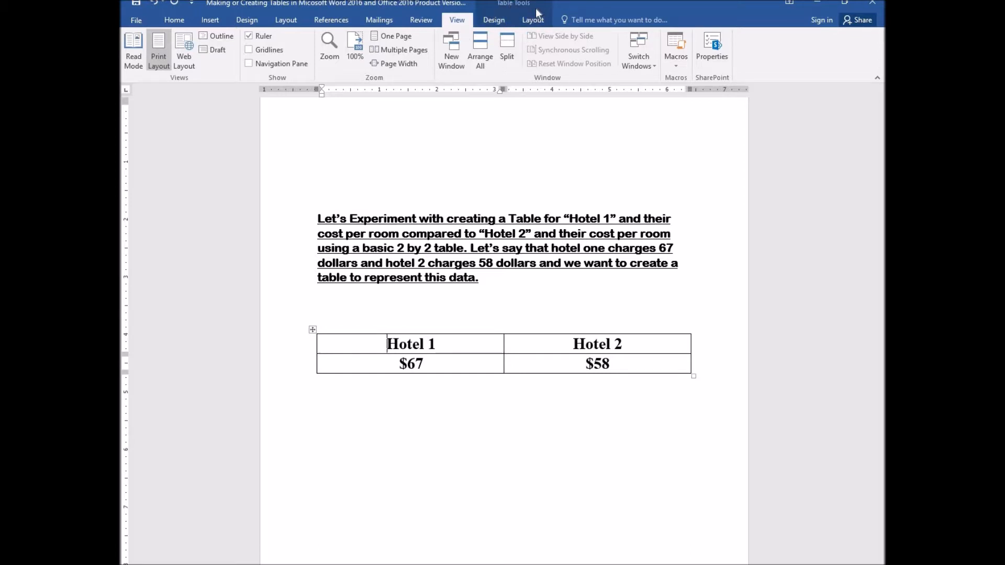
{"action": "left_click", "coordinate": [503, 19]}
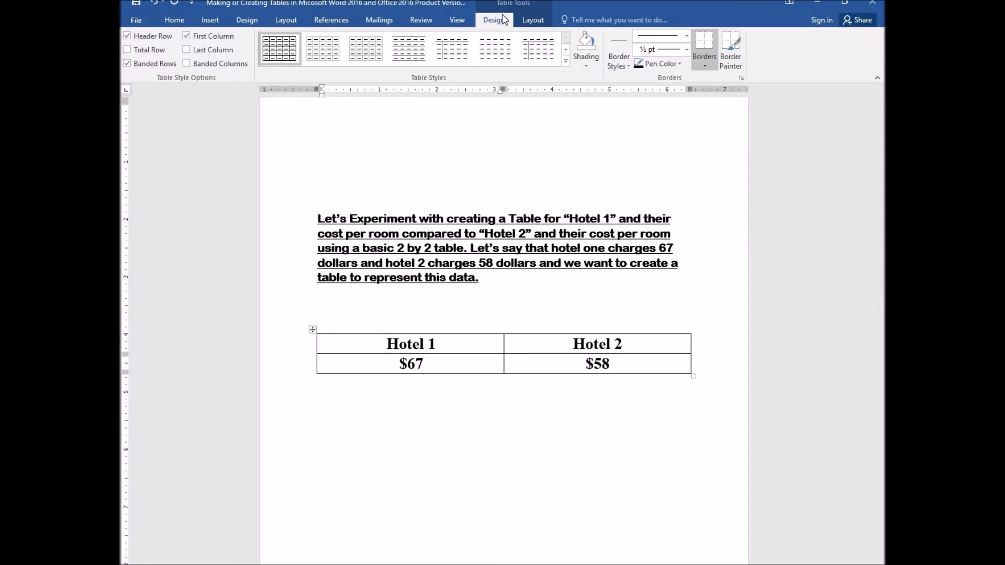
{"action": "left_click", "coordinate": [587, 67]}
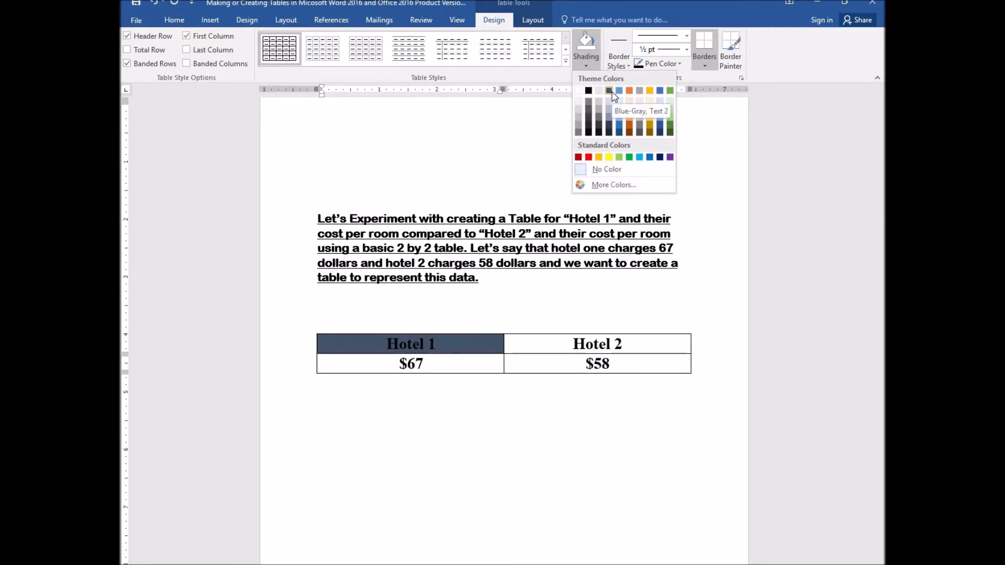
{"action": "left_click", "coordinate": [385, 343]}
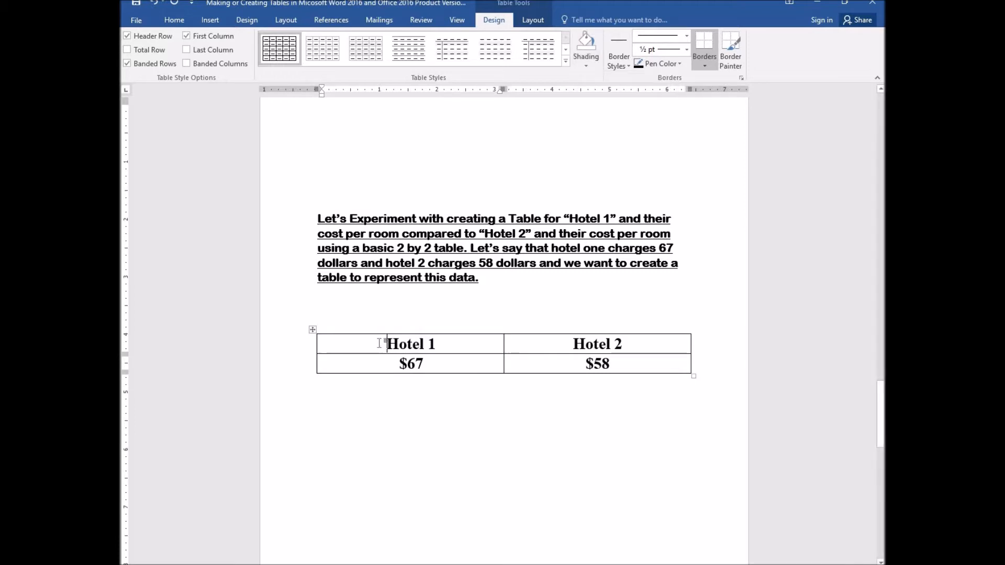
- Select the whole table and apply red shading to all its cells
{"action": "left_click", "coordinate": [542, 20]}
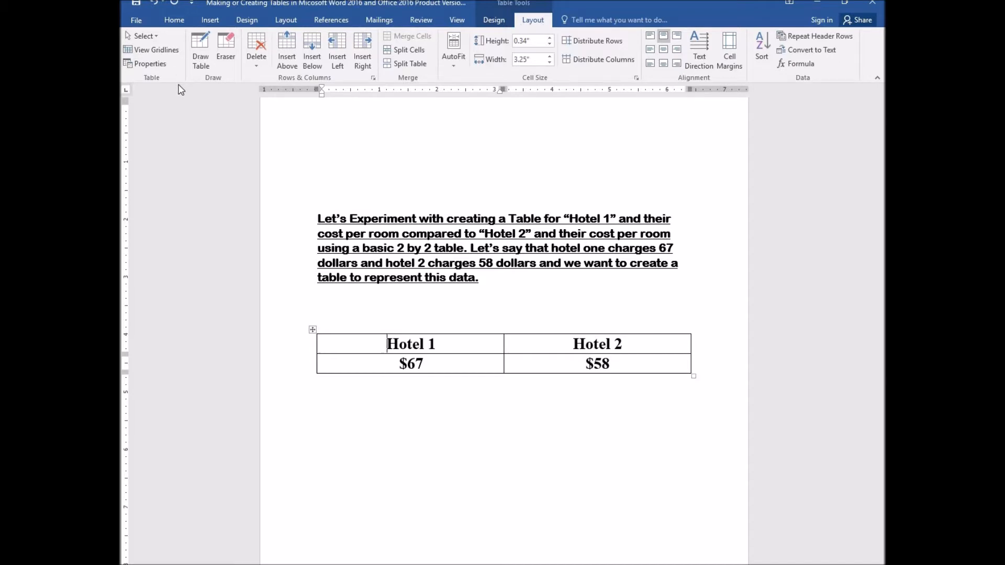
{"action": "left_click", "coordinate": [155, 37]}
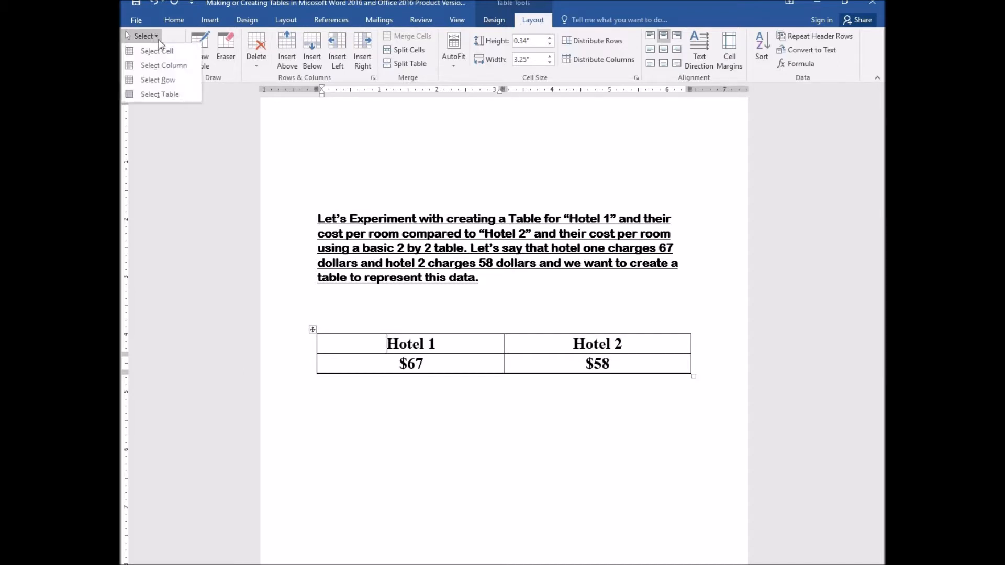
{"action": "left_click", "coordinate": [186, 96]}
{"action": "left_click", "coordinate": [494, 20]}
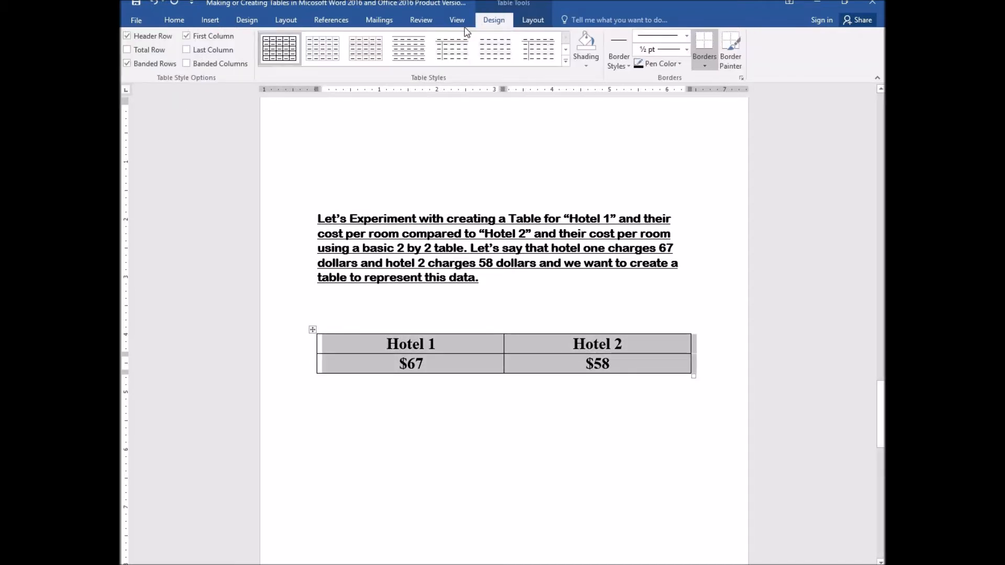
{"action": "left_click", "coordinate": [586, 65]}
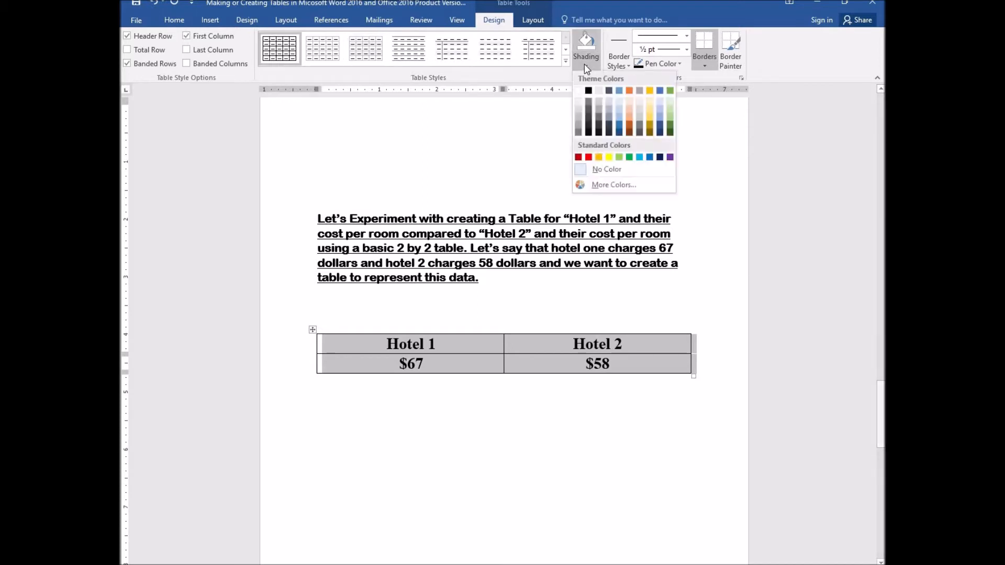
{"action": "left_click", "coordinate": [588, 157]}
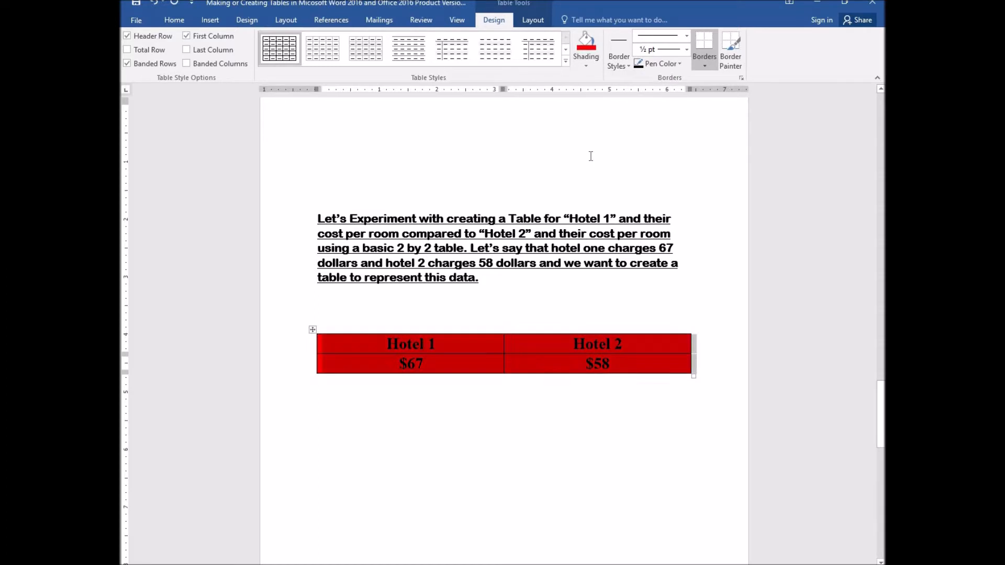
{"action": "left_click", "coordinate": [530, 332]}
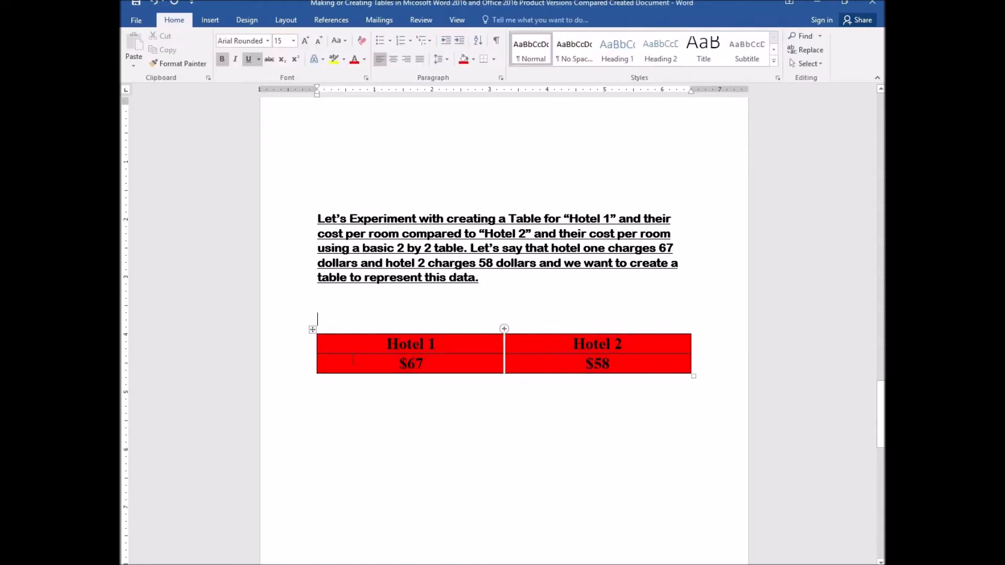
- Select the header row and change its shading to blue
{"action": "left_click", "coordinate": [388, 344]}
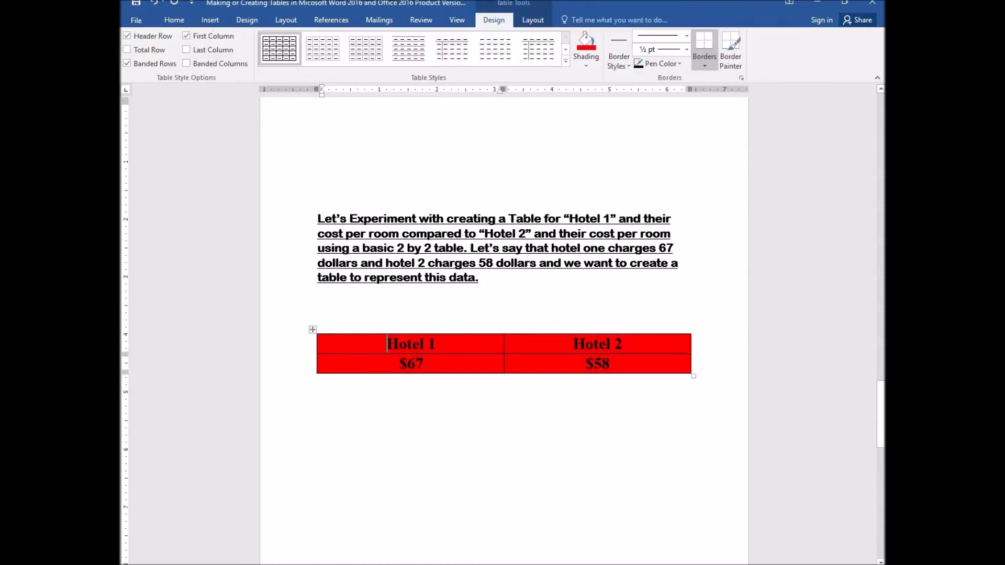
{"action": "left_click", "coordinate": [533, 21]}
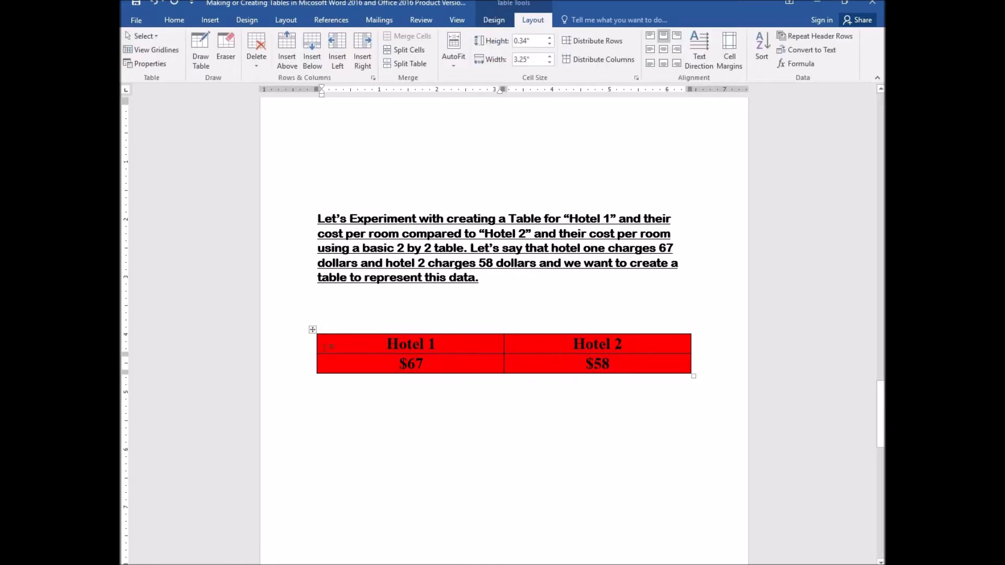
{"action": "left_click", "coordinate": [152, 40]}
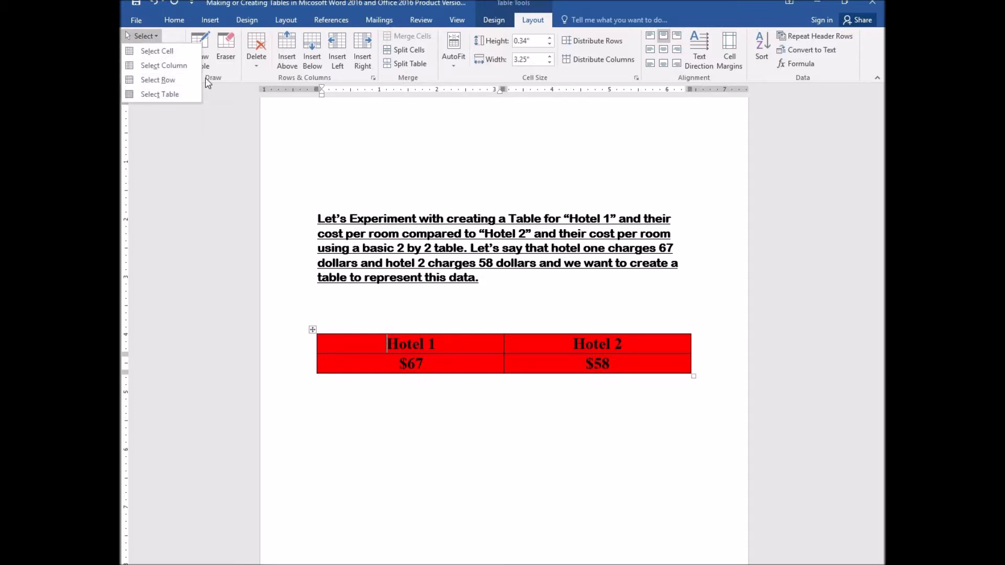
{"action": "left_click", "coordinate": [173, 80]}
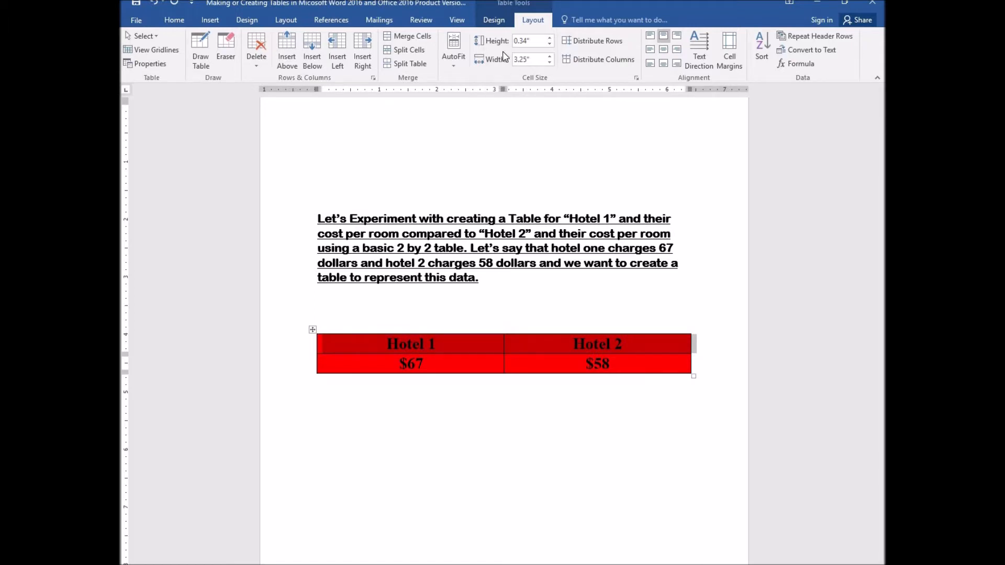
{"action": "left_click", "coordinate": [501, 21]}
{"action": "left_click", "coordinate": [591, 65]}
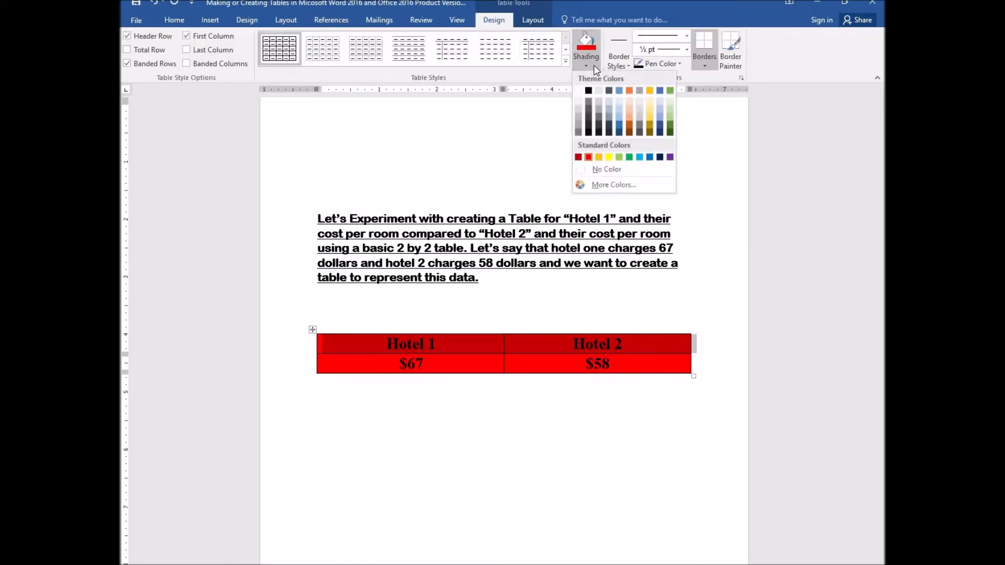
{"action": "left_click", "coordinate": [618, 90]}
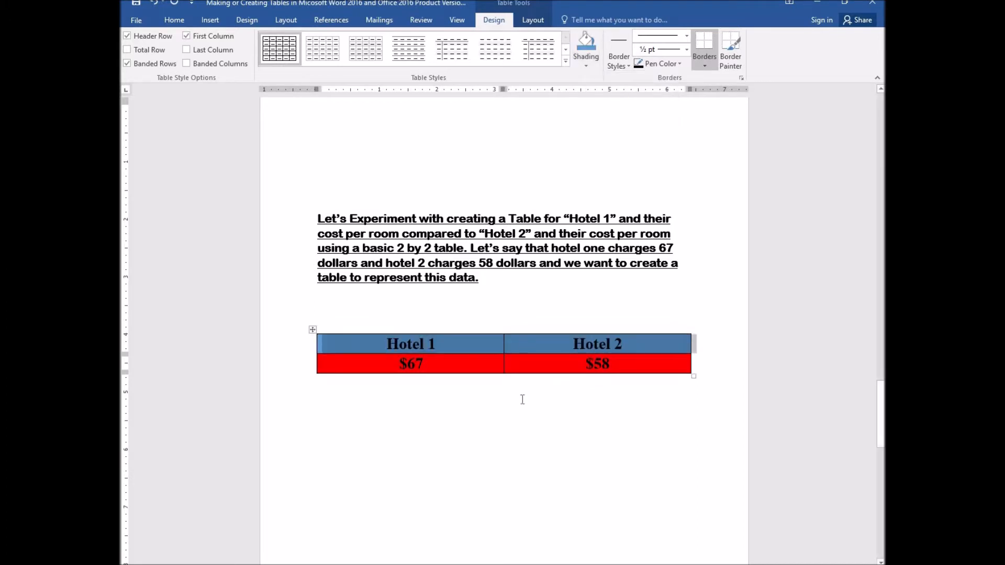
{"action": "left_click", "coordinate": [508, 435]}
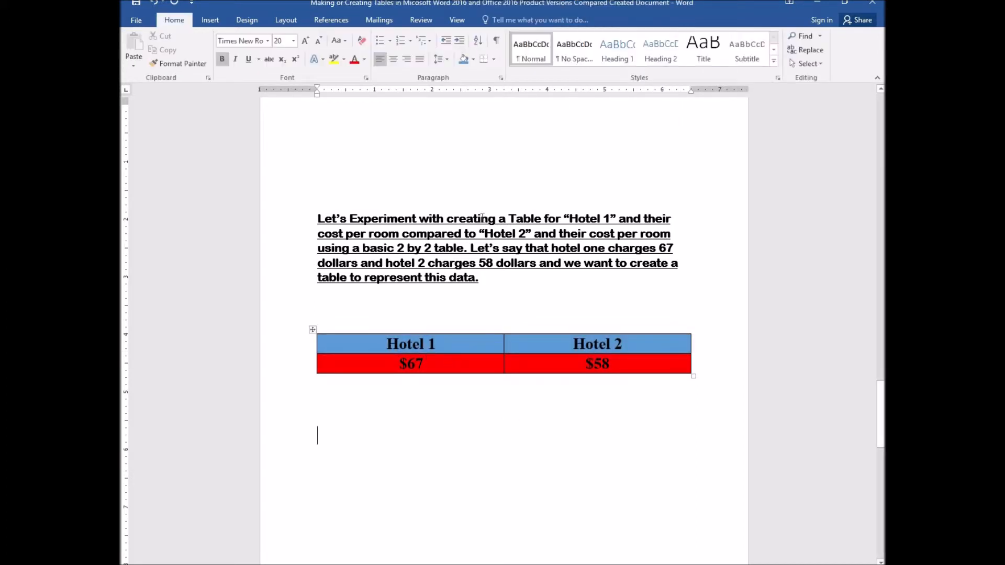
{"action": "left_click", "coordinate": [420, 24]}
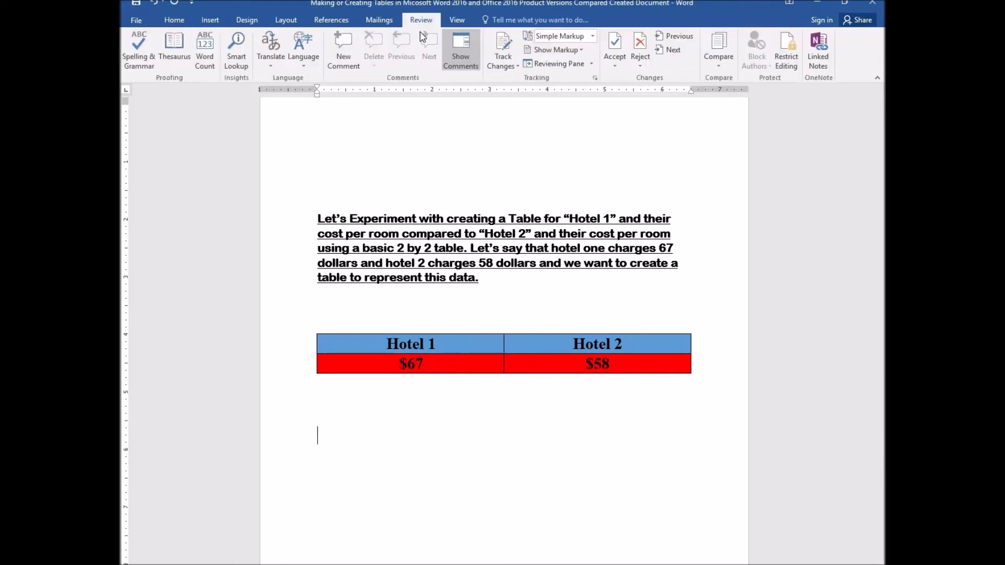
{"action": "left_click", "coordinate": [437, 344]}
{"action": "left_click", "coordinate": [493, 20]}
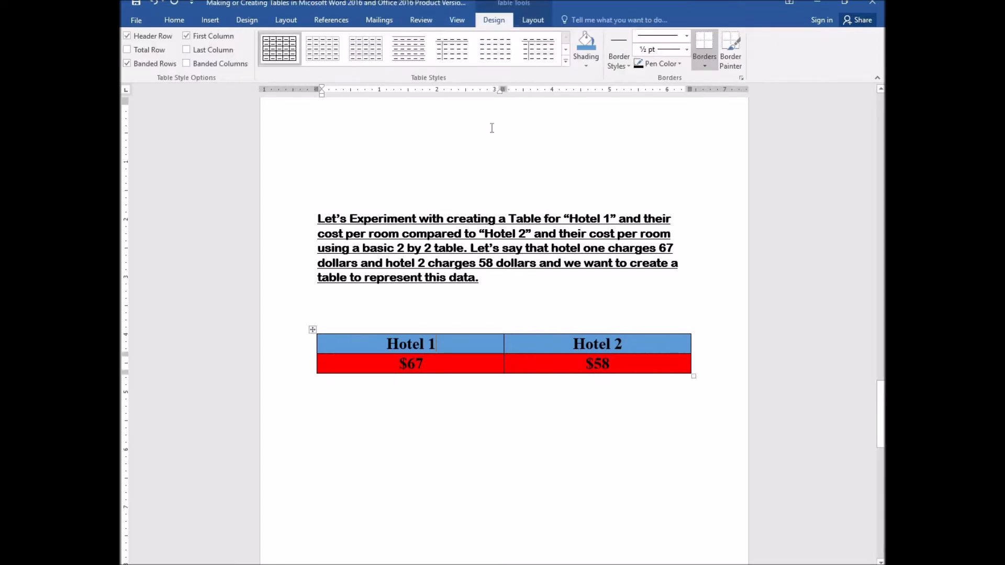
{"action": "left_click", "coordinate": [526, 26]}
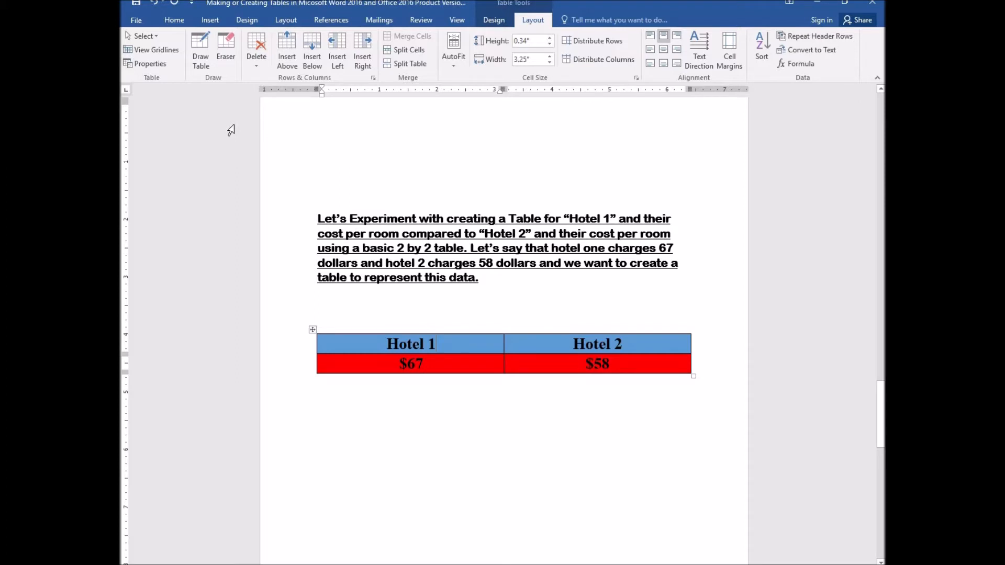
{"action": "right_click", "coordinate": [439, 342]}
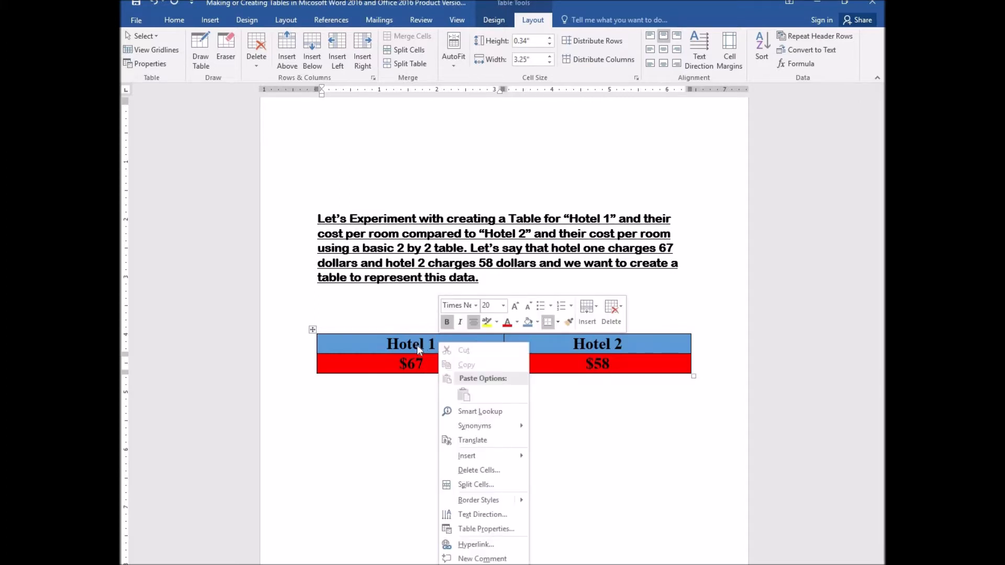
{"action": "left_click", "coordinate": [413, 348]}
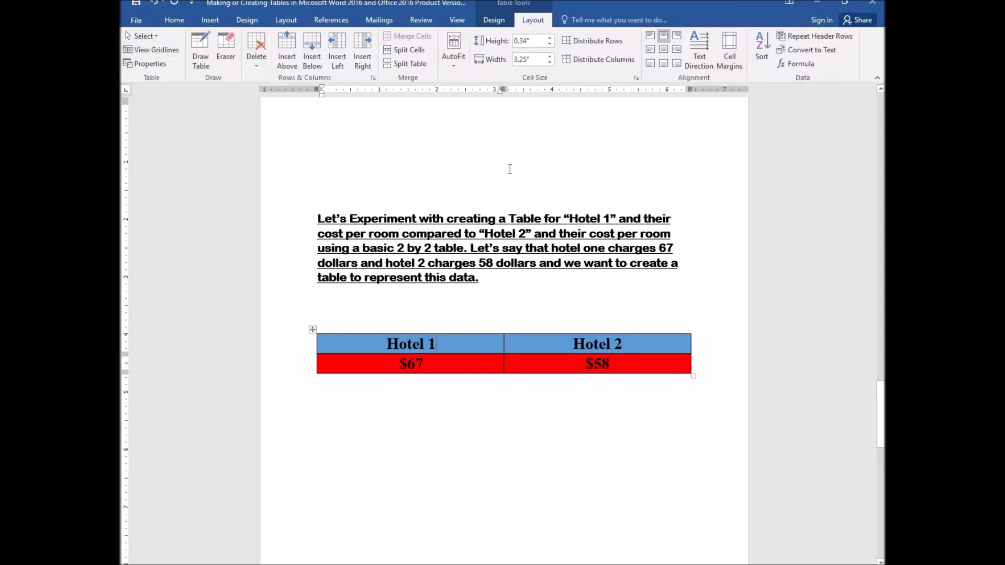
{"action": "left_click", "coordinate": [496, 21]}
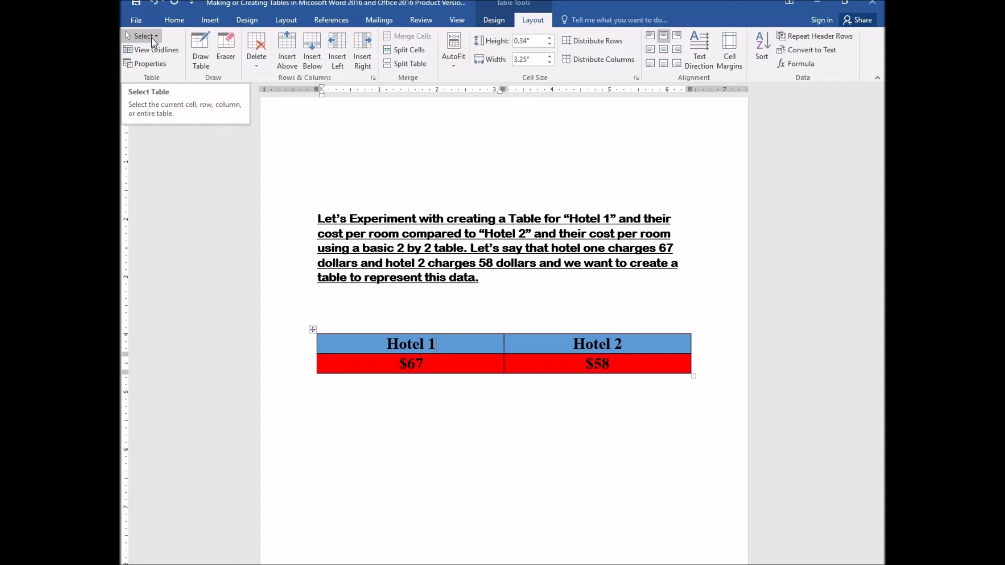
{"action": "left_click", "coordinate": [174, 20]}
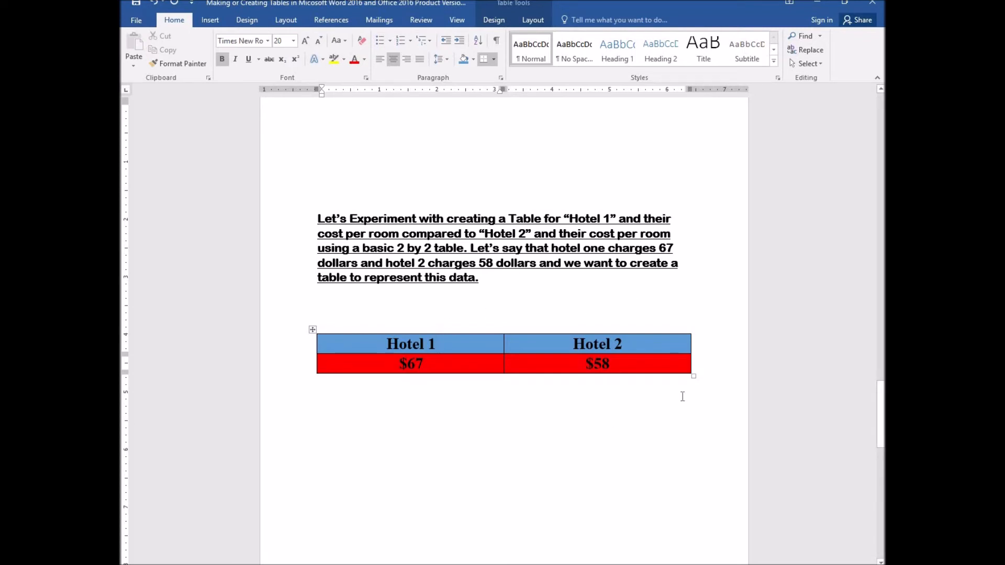
{"action": "left_click", "coordinate": [421, 320]}
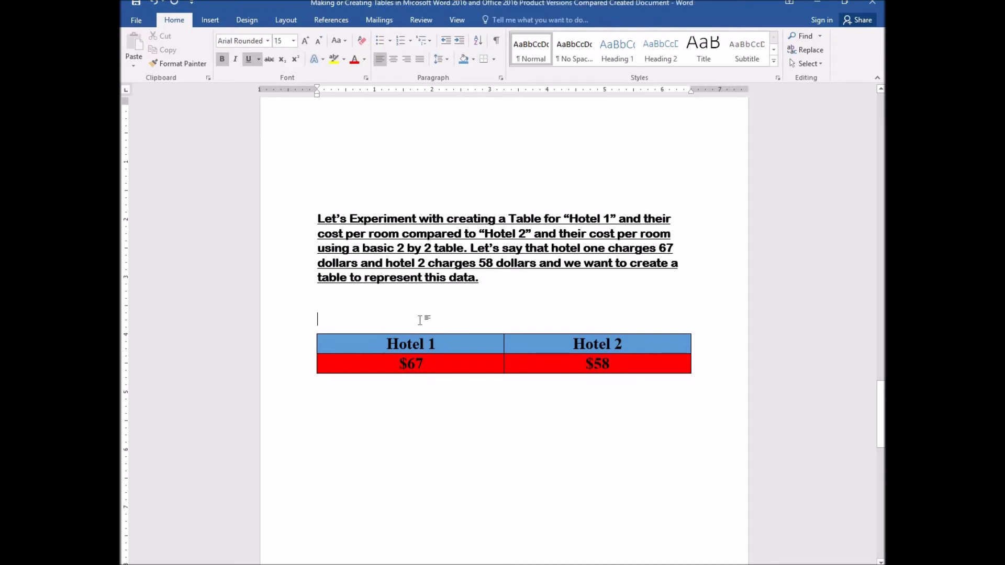
{"action": "scroll", "coordinate": [421, 321], "scroll_direction": "down", "scroll_amount": 12}
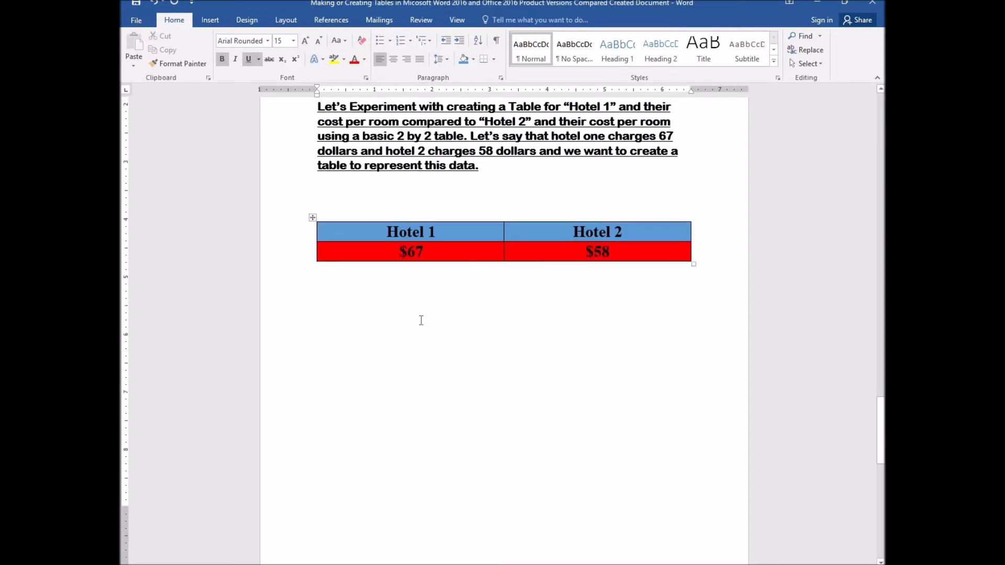
{"action": "scroll", "coordinate": [421, 320], "scroll_direction": "down", "scroll_amount": 3}
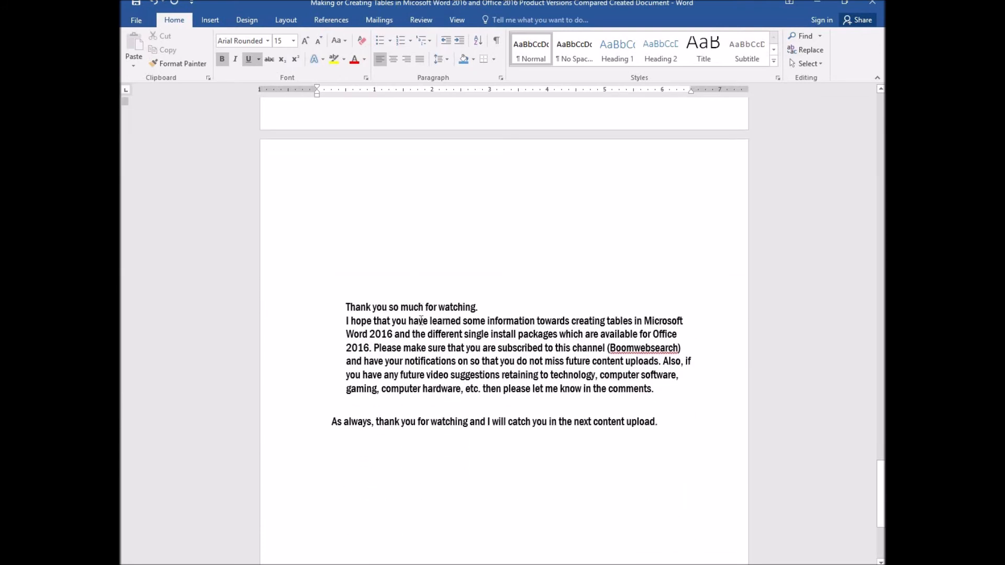